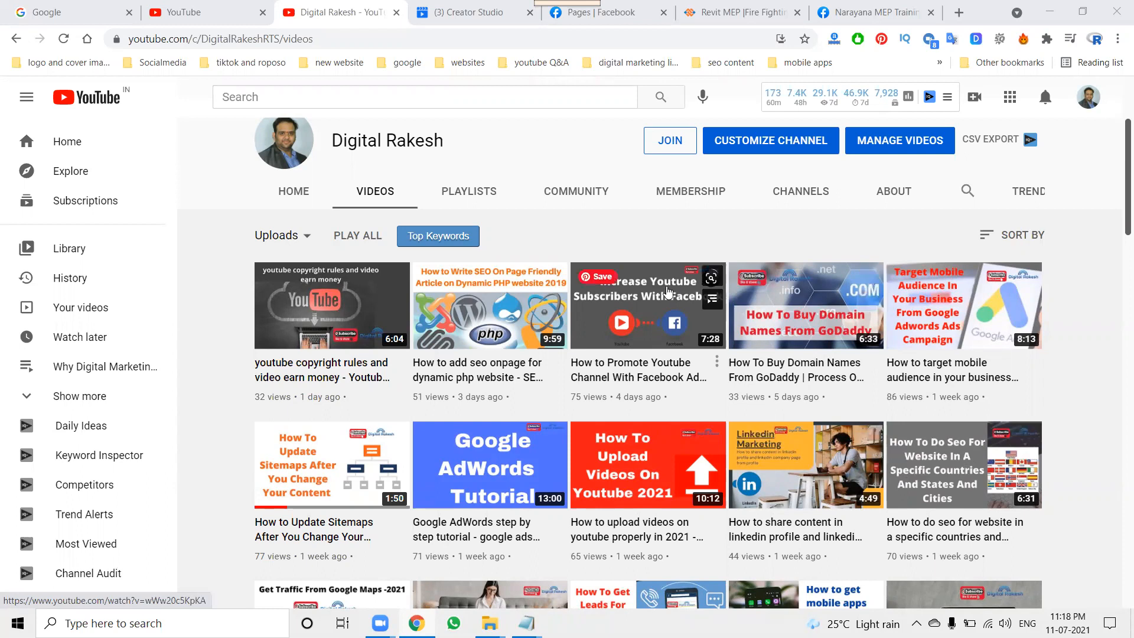
scroll(667, 291, down, 15)
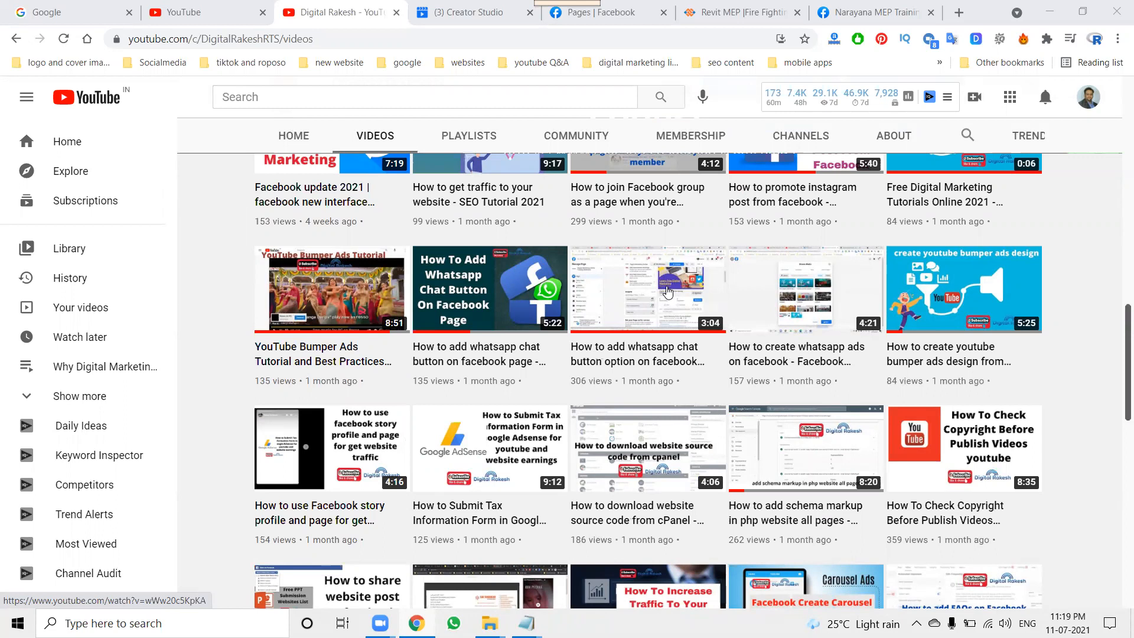
mouse_move(668, 291)
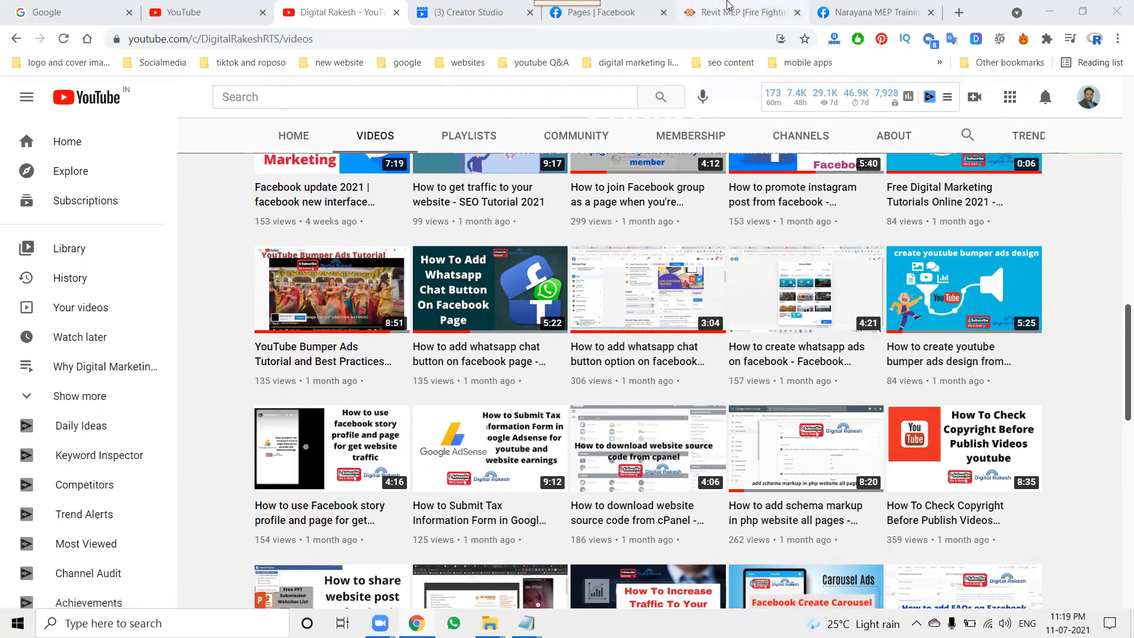
Look over the narayanamepblr.com homepage and the Narayana MEP Training Facebook Page
click(734, 12)
scroll(631, 249, up, 1)
scroll(630, 249, up, 20)
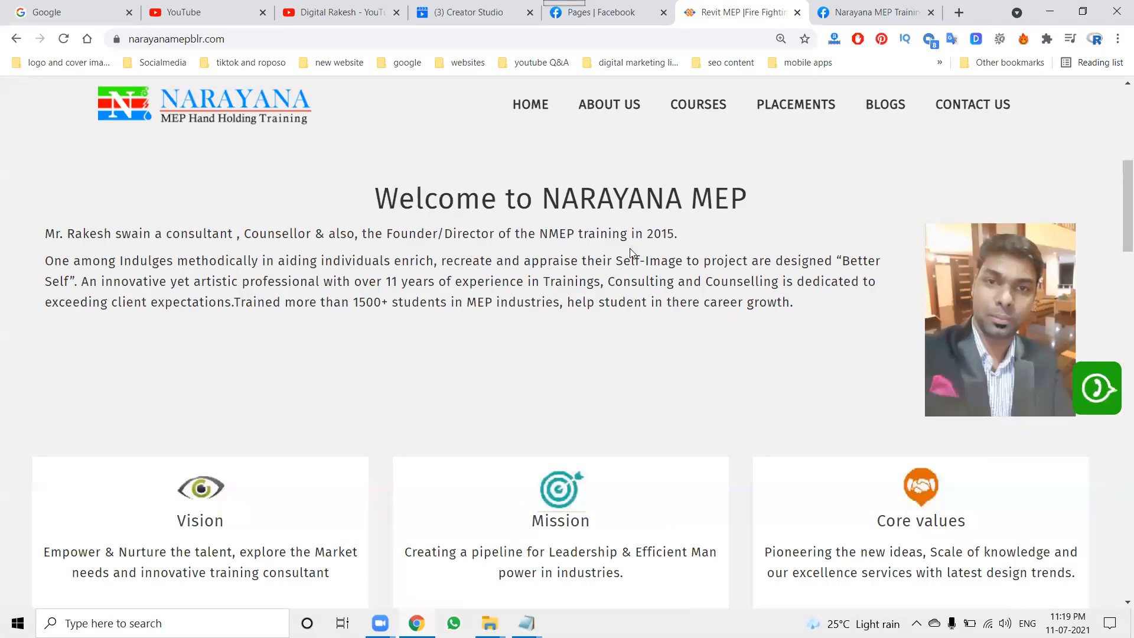
scroll(630, 250, up, 6)
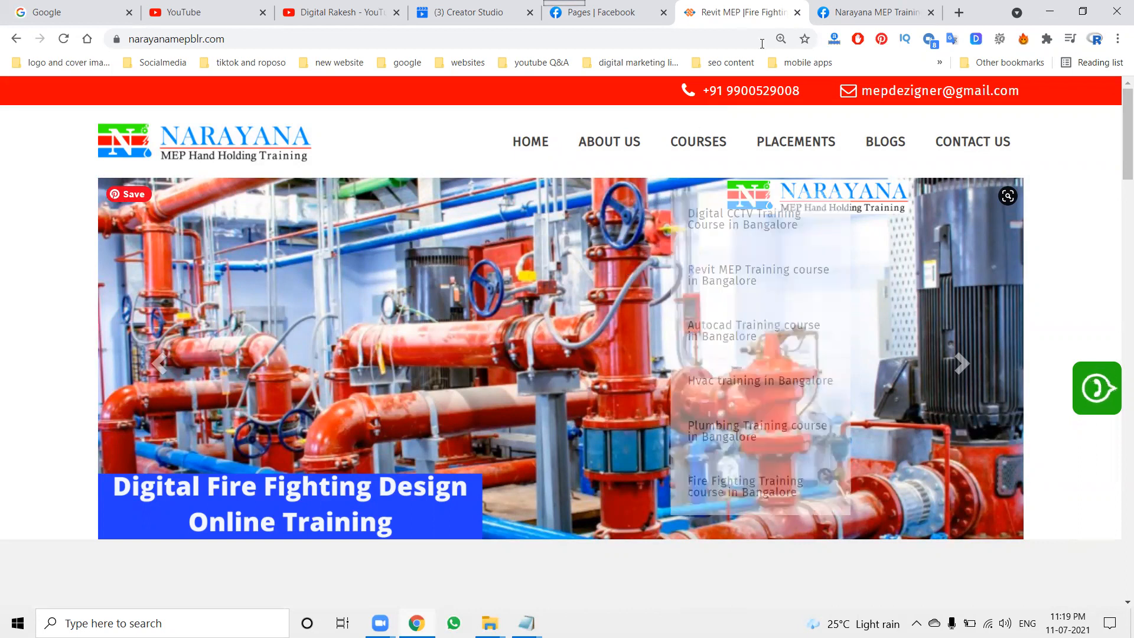
click(868, 12)
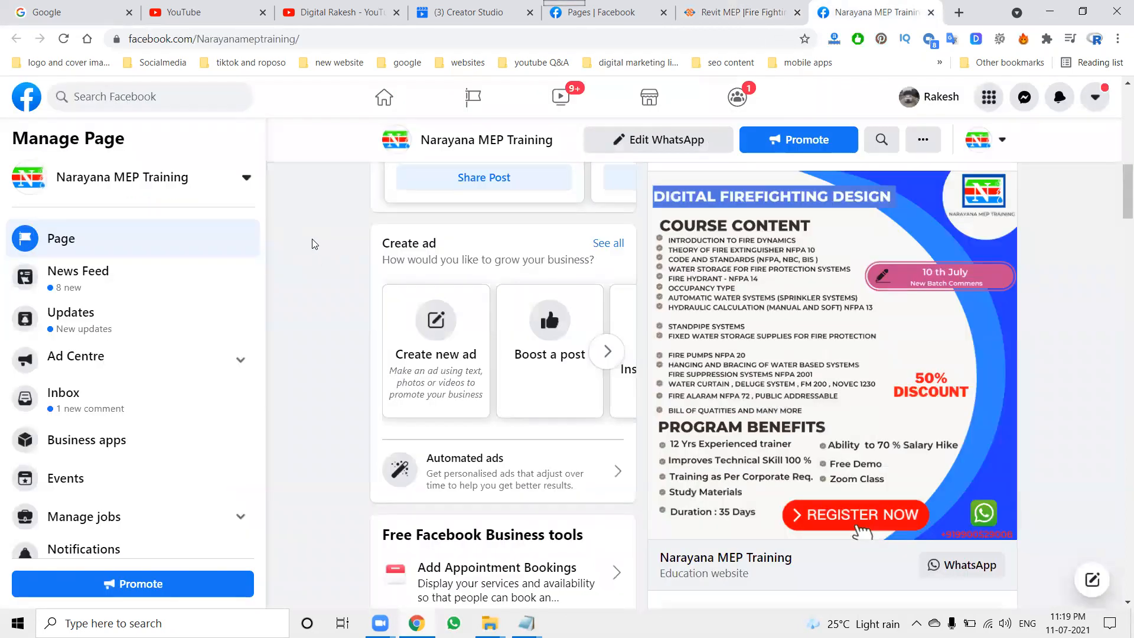
click(679, 7)
mouse_move(683, 155)
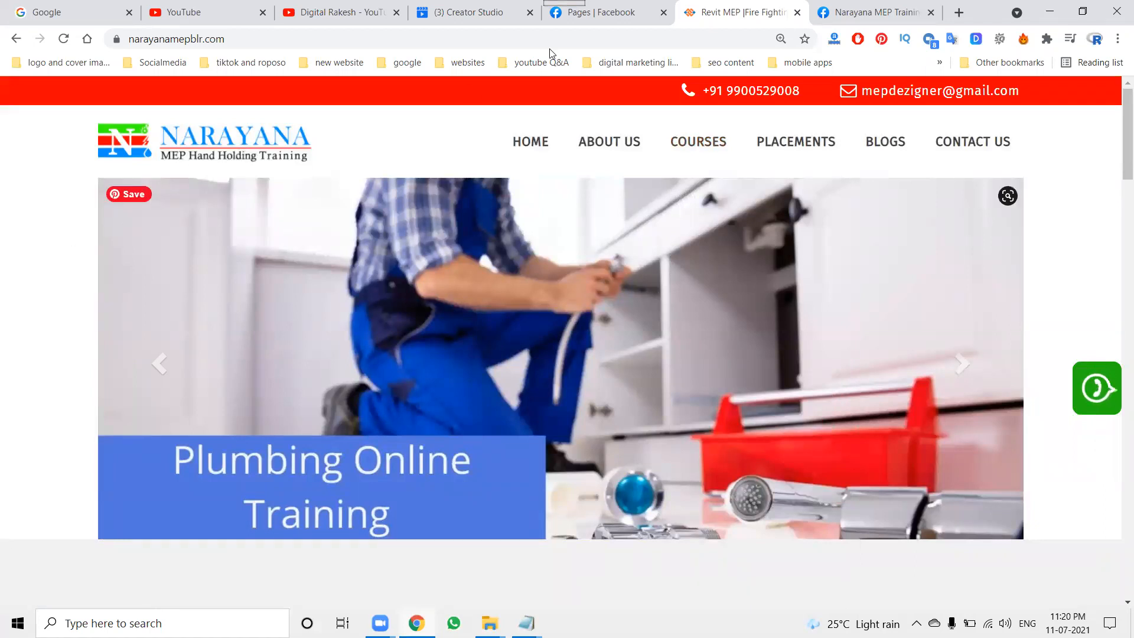
From the Narayana MEP Training Facebook Page's messaging settings, start adding Messenger to the website
click(880, 8)
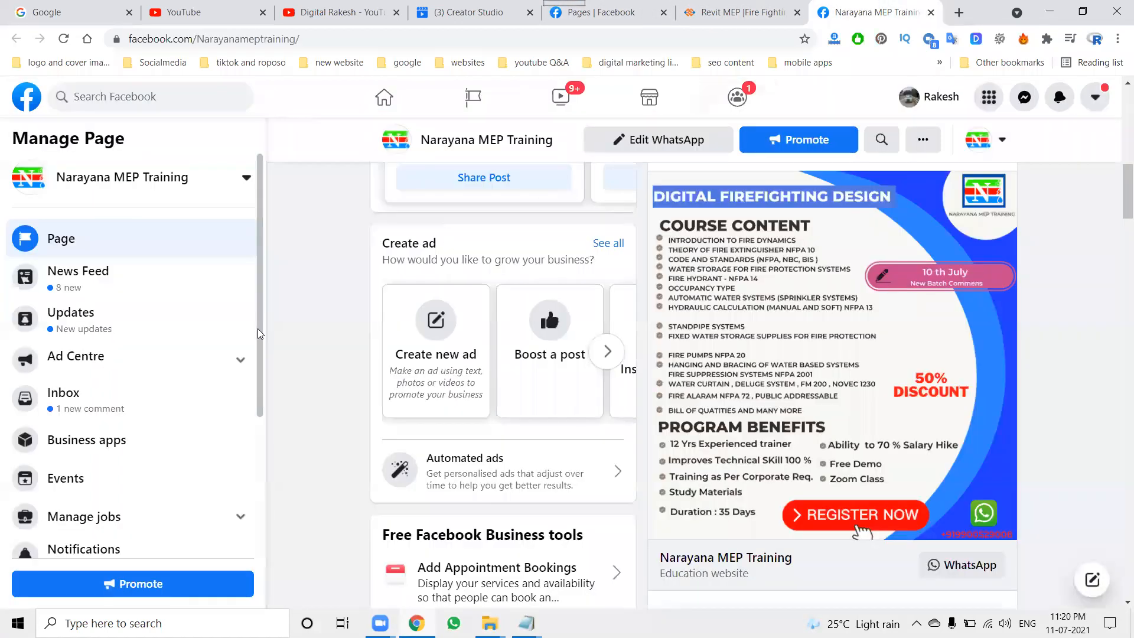
scroll(215, 349, down, 4)
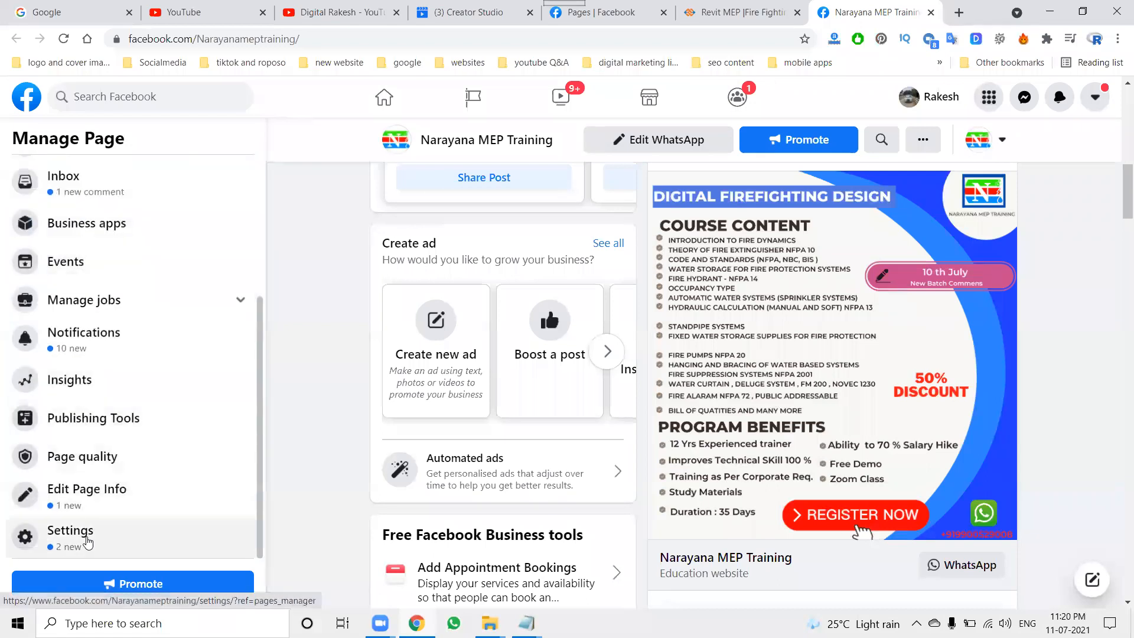
click(89, 535)
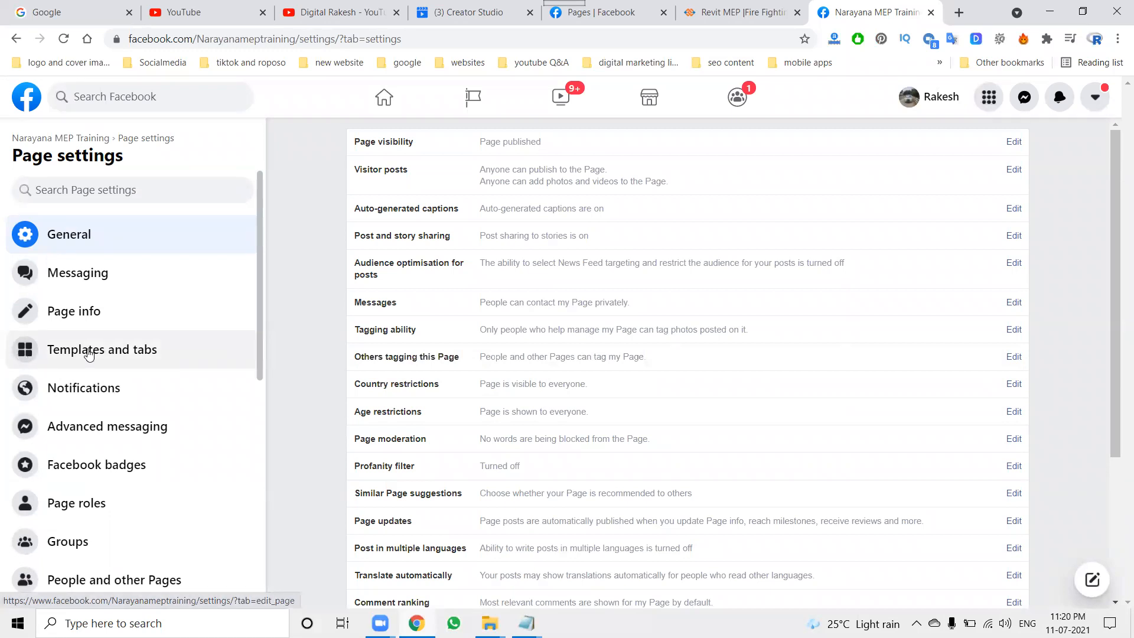
click(52, 273)
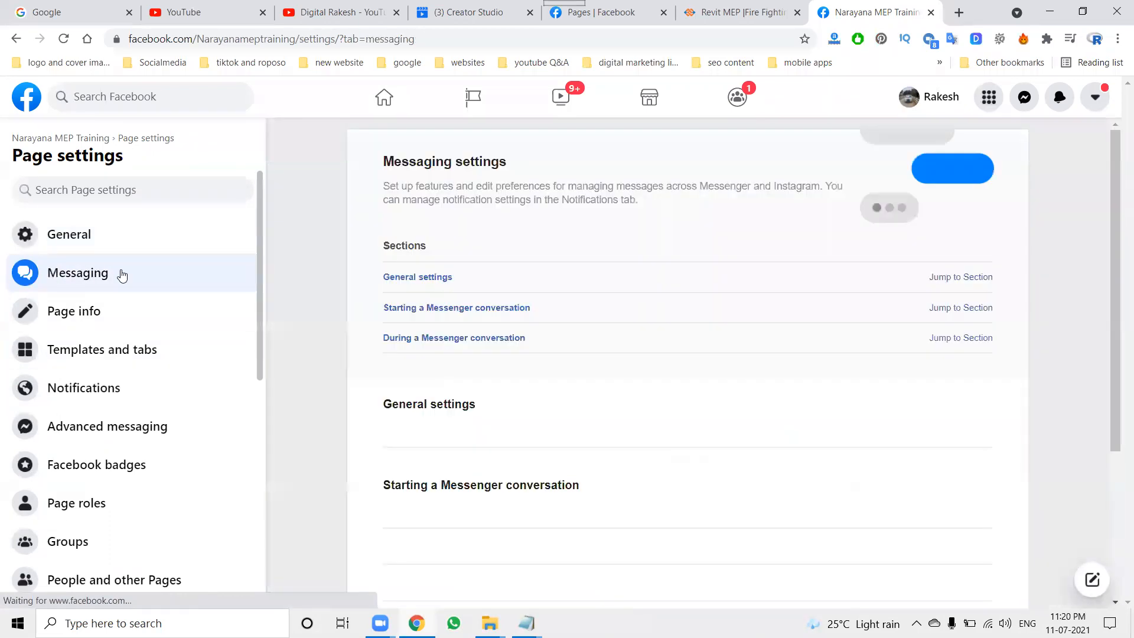
scroll(578, 297, down, 3)
scroll(578, 297, down, 5)
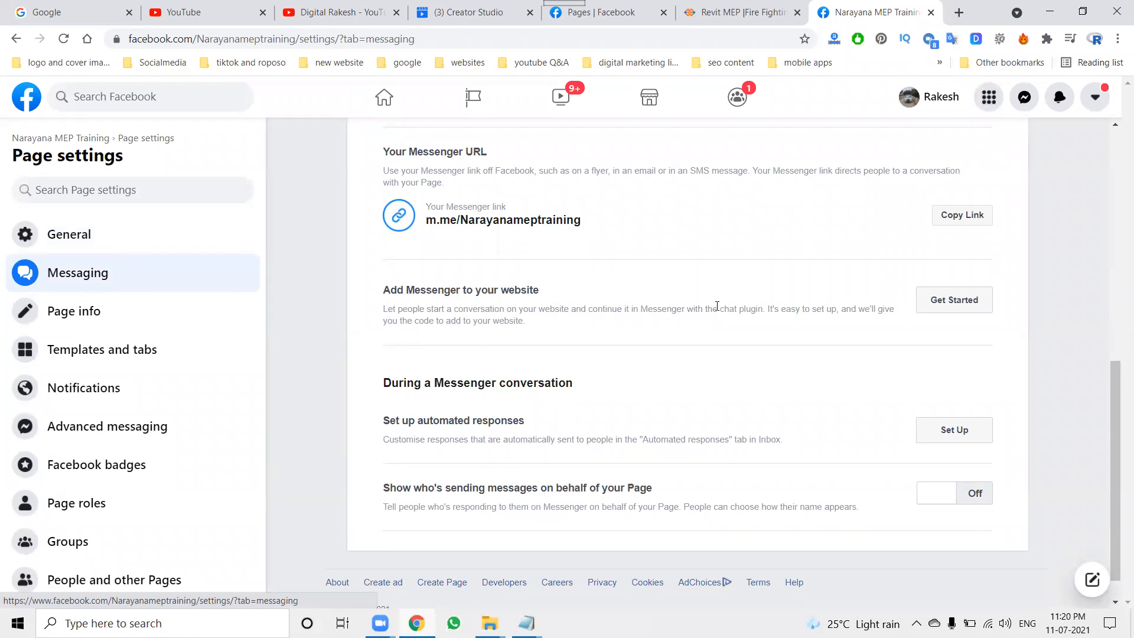
click(963, 308)
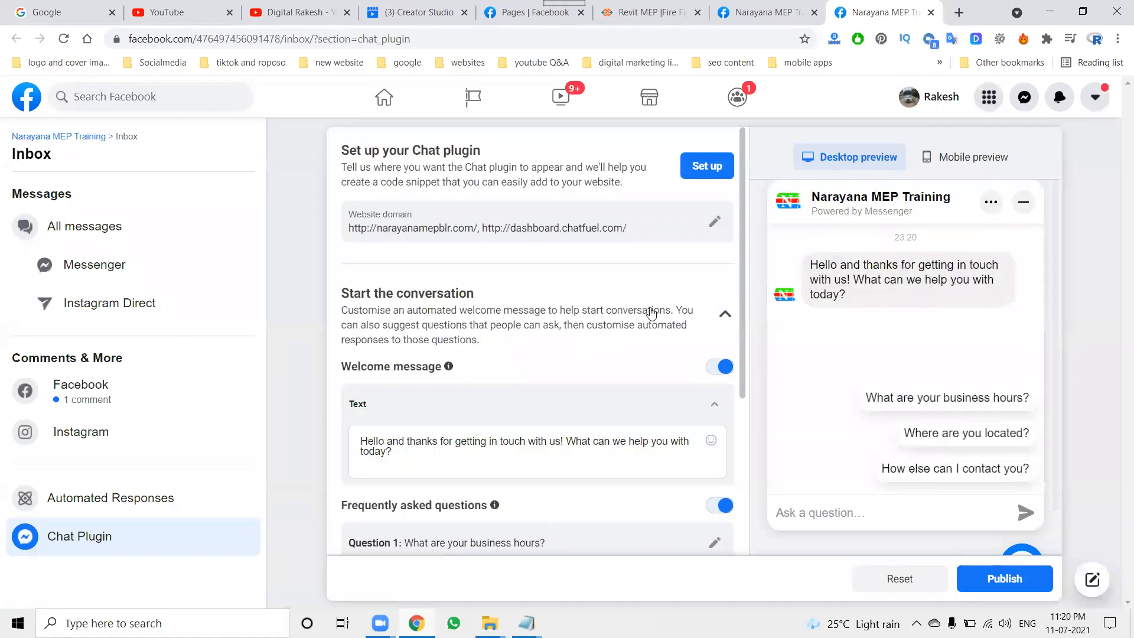
scroll(515, 324, down, 4)
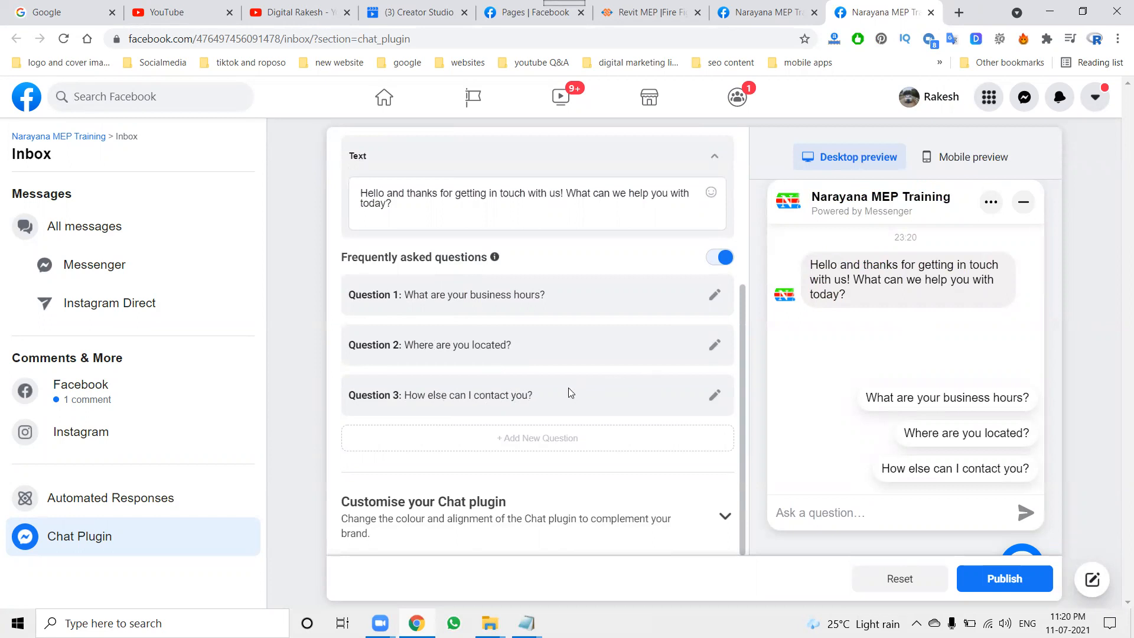
scroll(566, 392, up, 3)
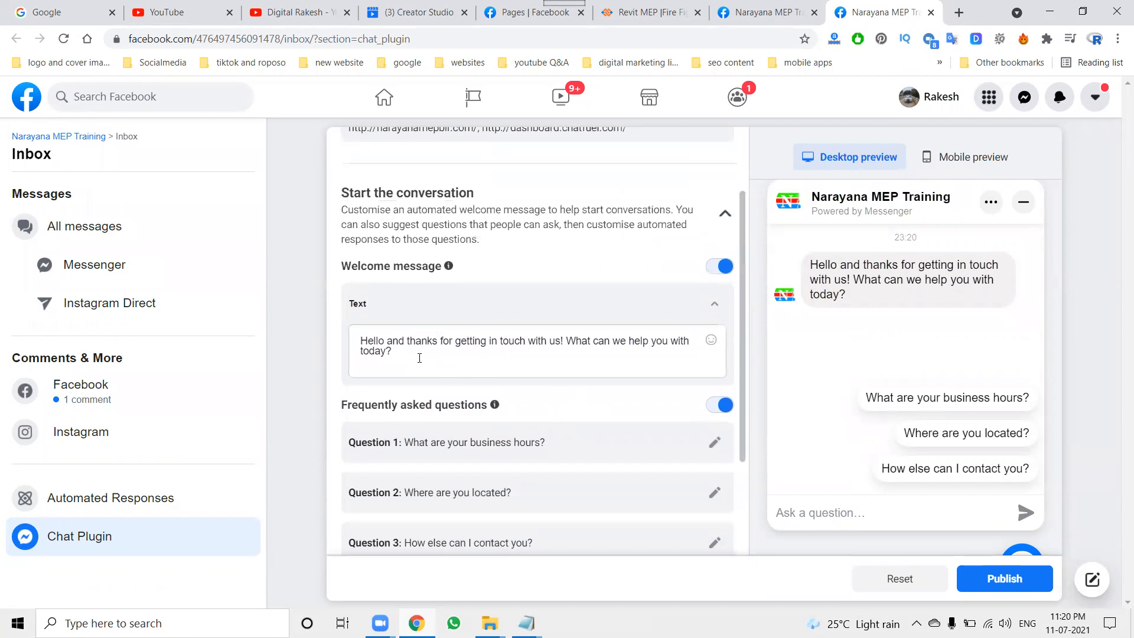
double_click(574, 343)
triple_click(574, 343)
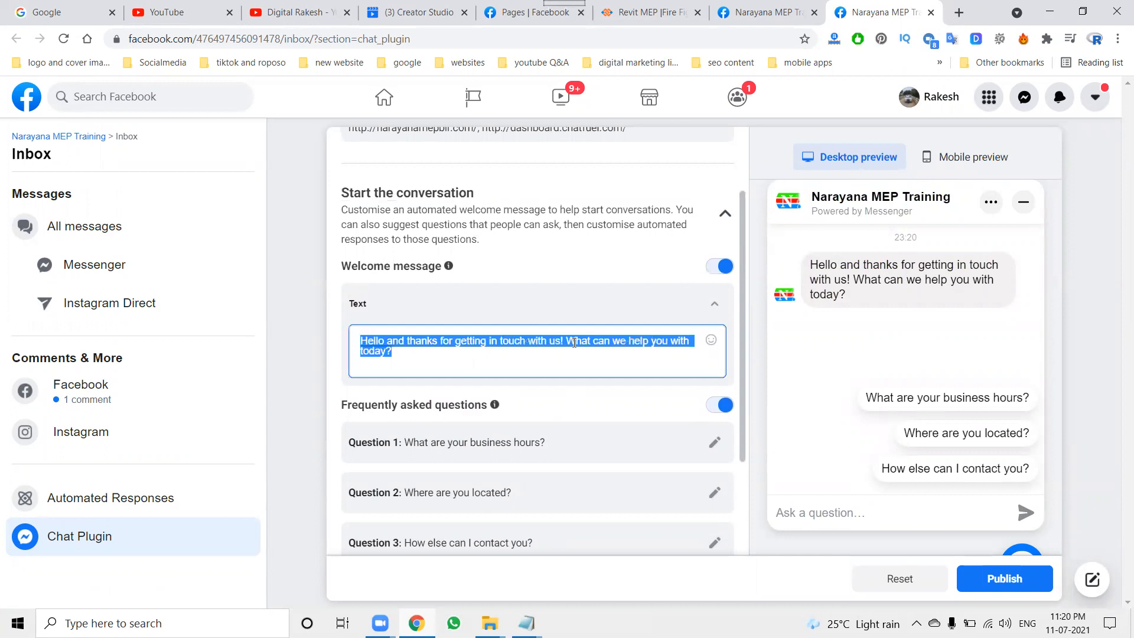
text(hI hOW)
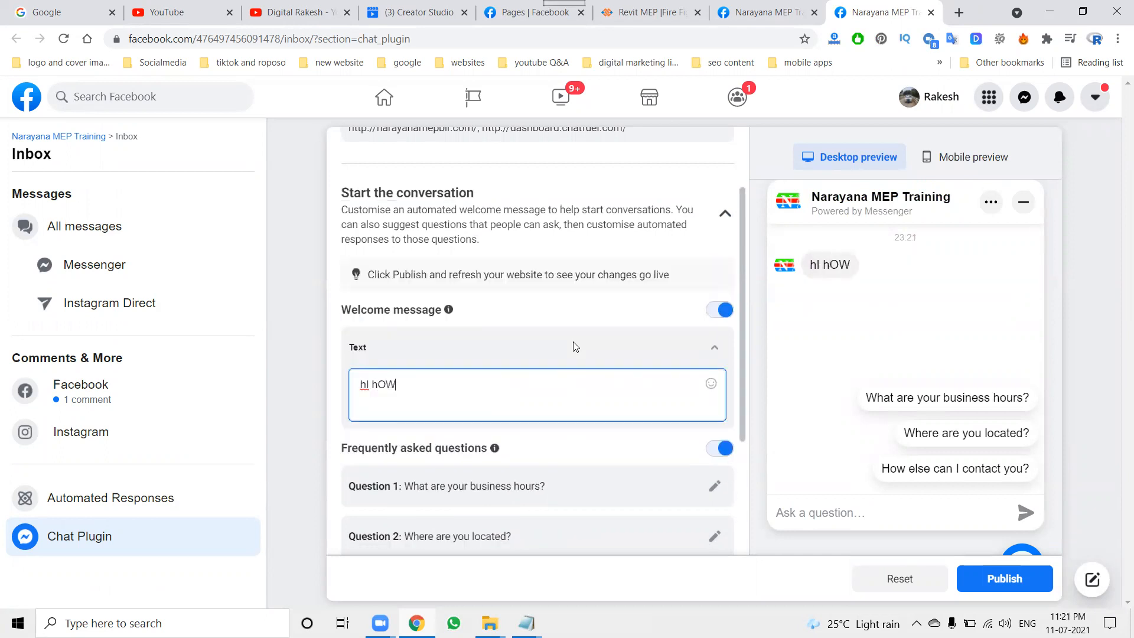
text( mAY hELP )
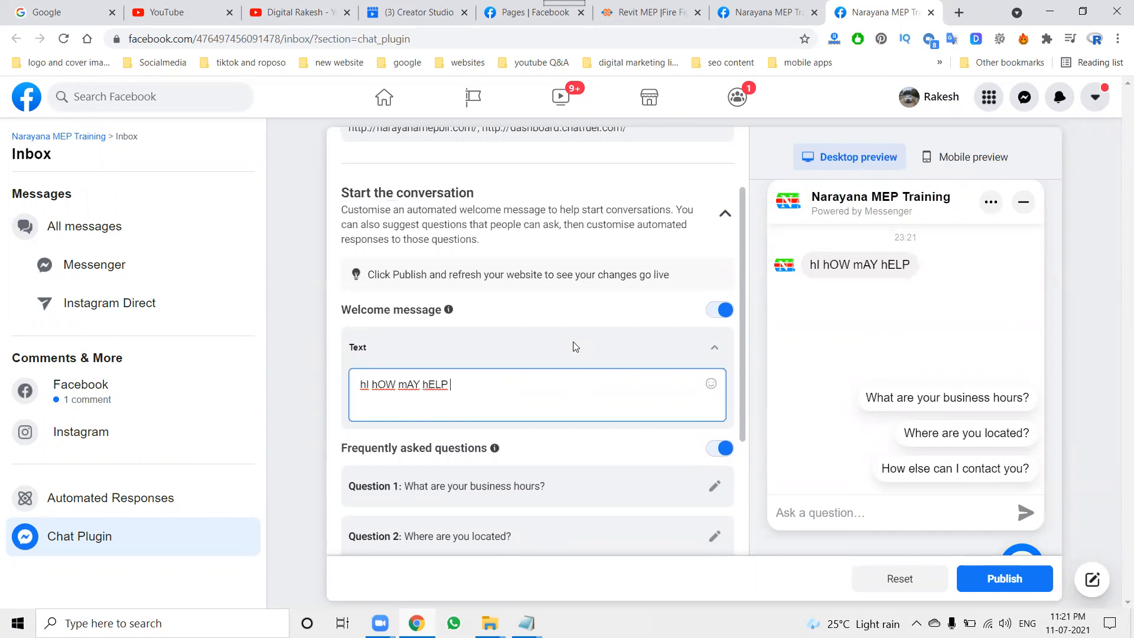
text(yOU?)
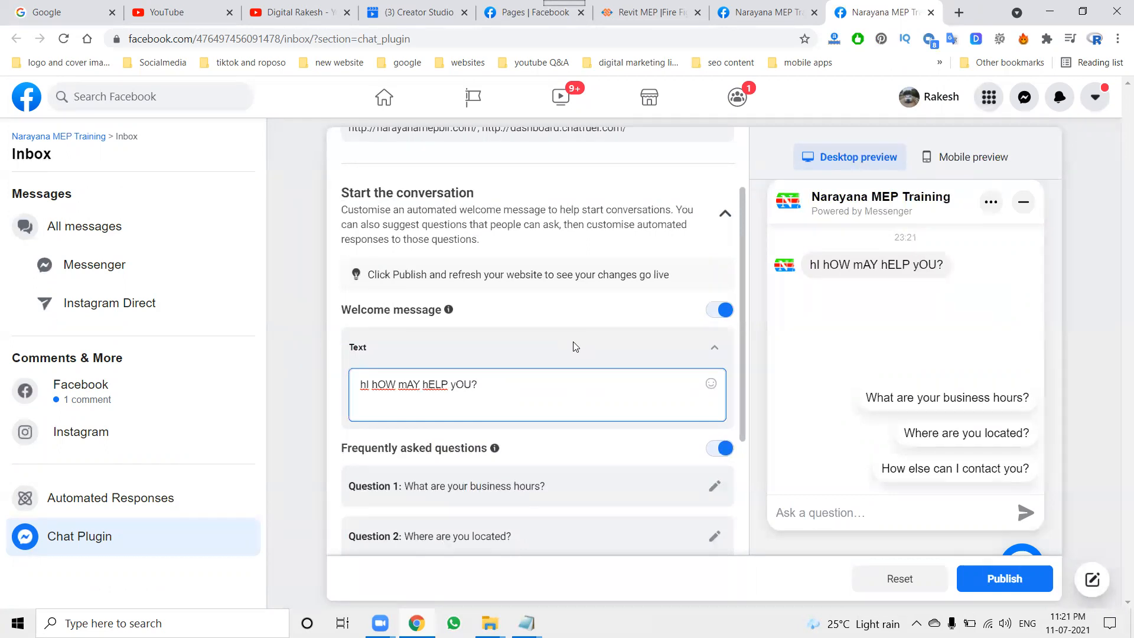
Replace the Chat plugin's welcome message with "Hi, How May Help You?"
triple_click(424, 387)
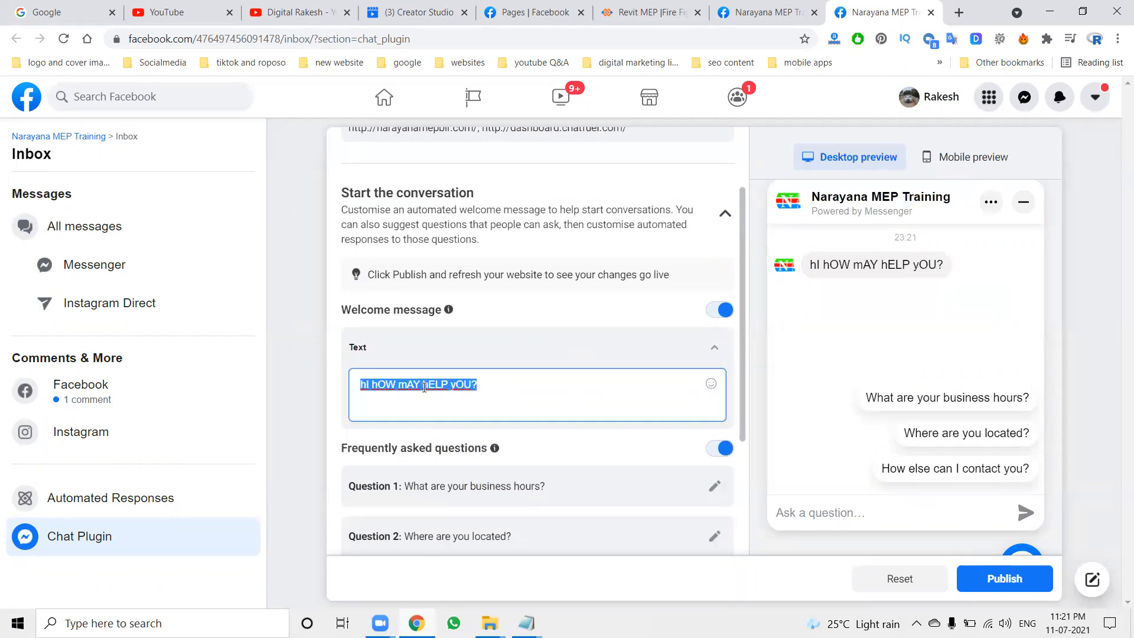
text(H)
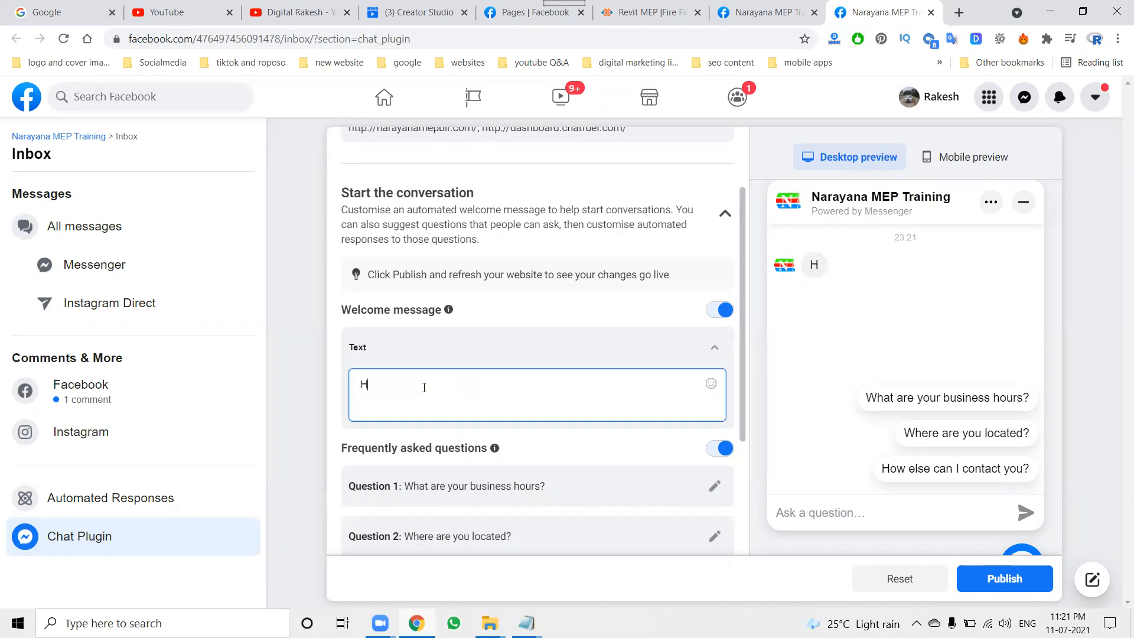
text(i , How May be)
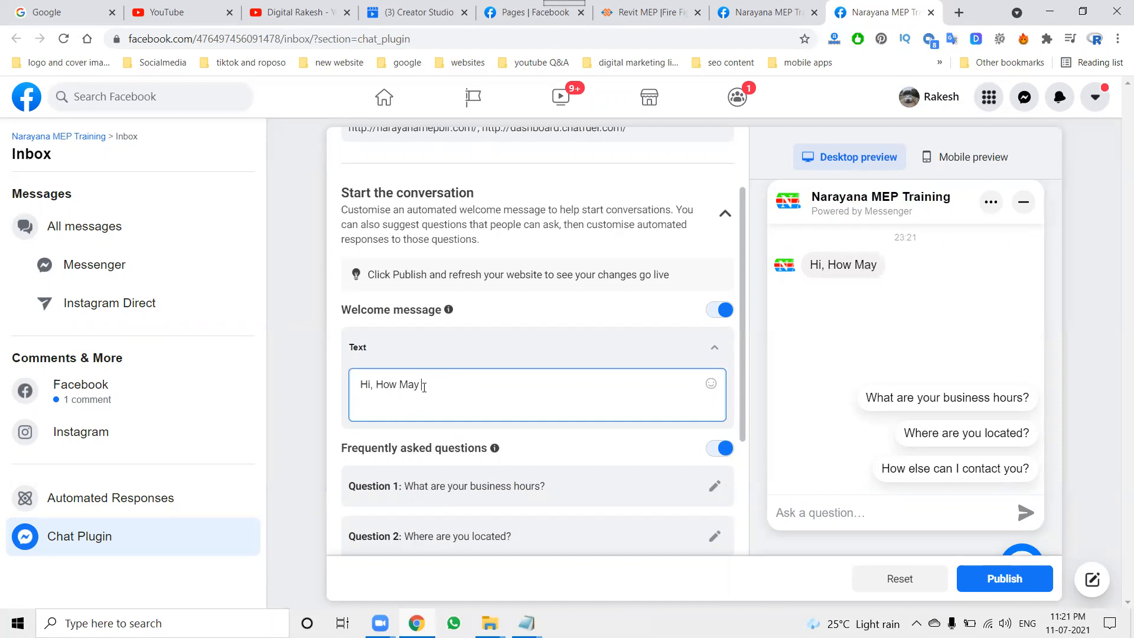
key(BackSpace)
key(BackSpace)
text(Help You?)
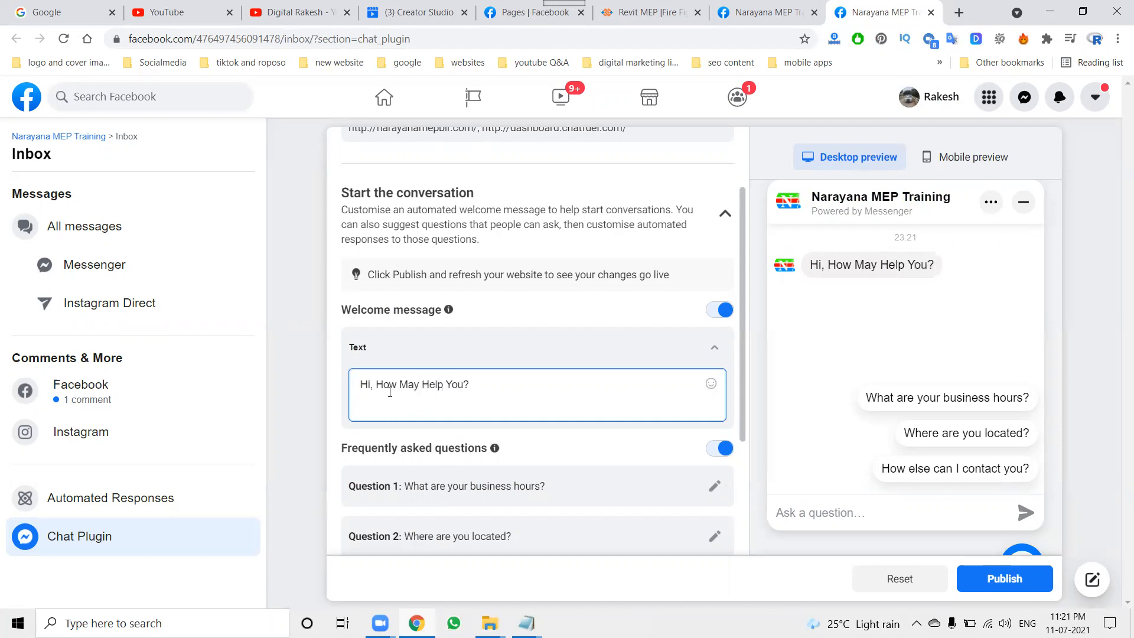
Check the response to the business hours question and publish the Chat plugin changes
scroll(414, 387, down, 3)
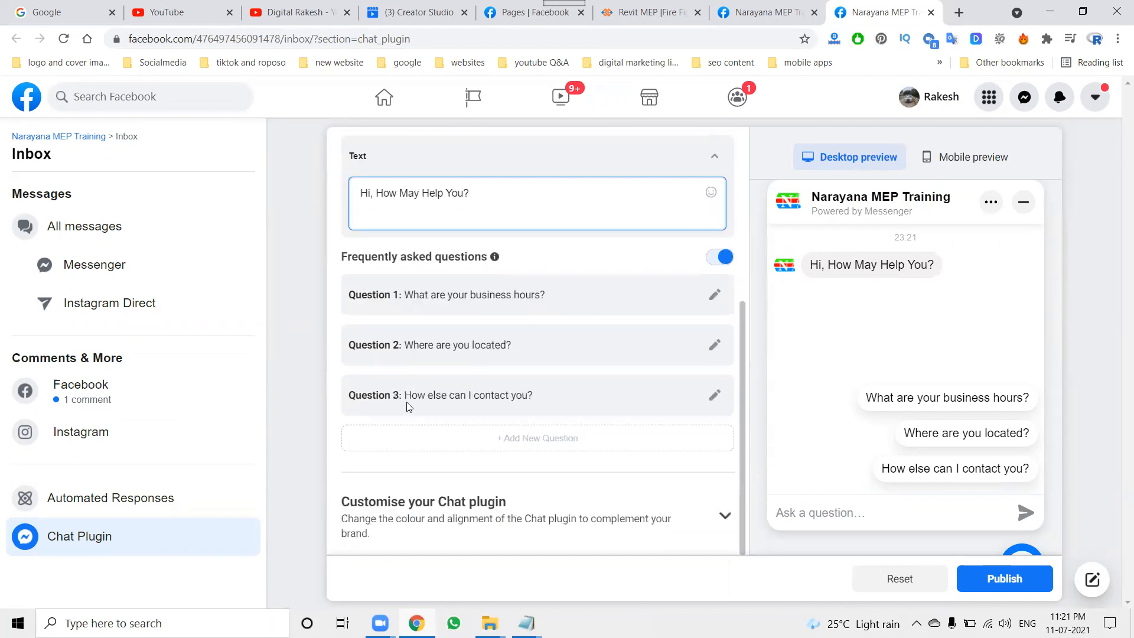
click(714, 295)
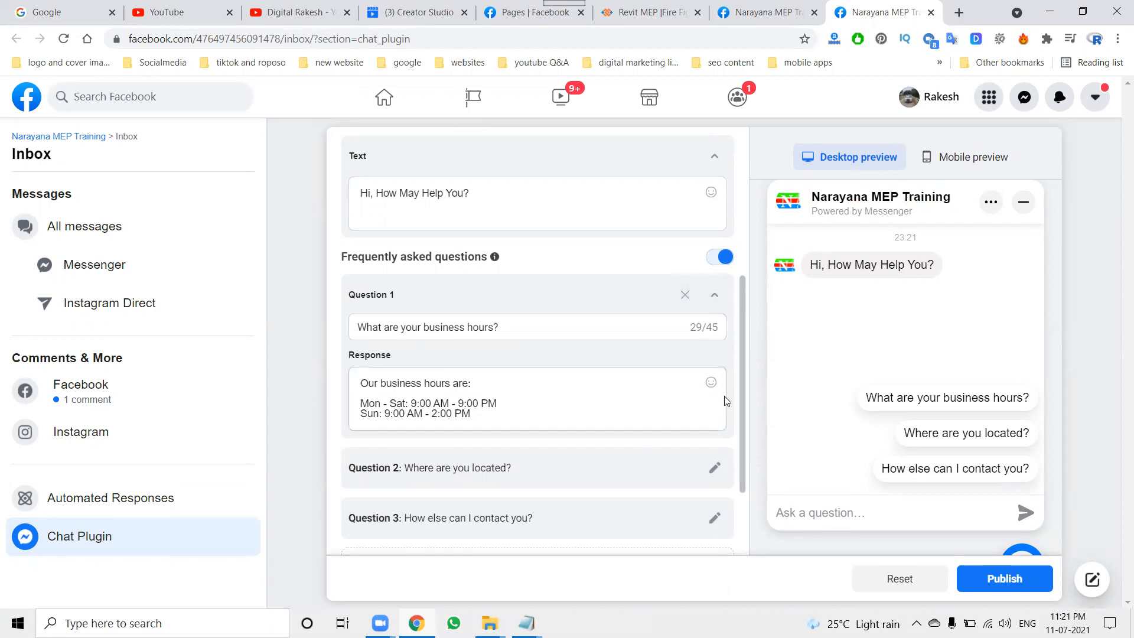
scroll(721, 392, down, 2)
click(1016, 586)
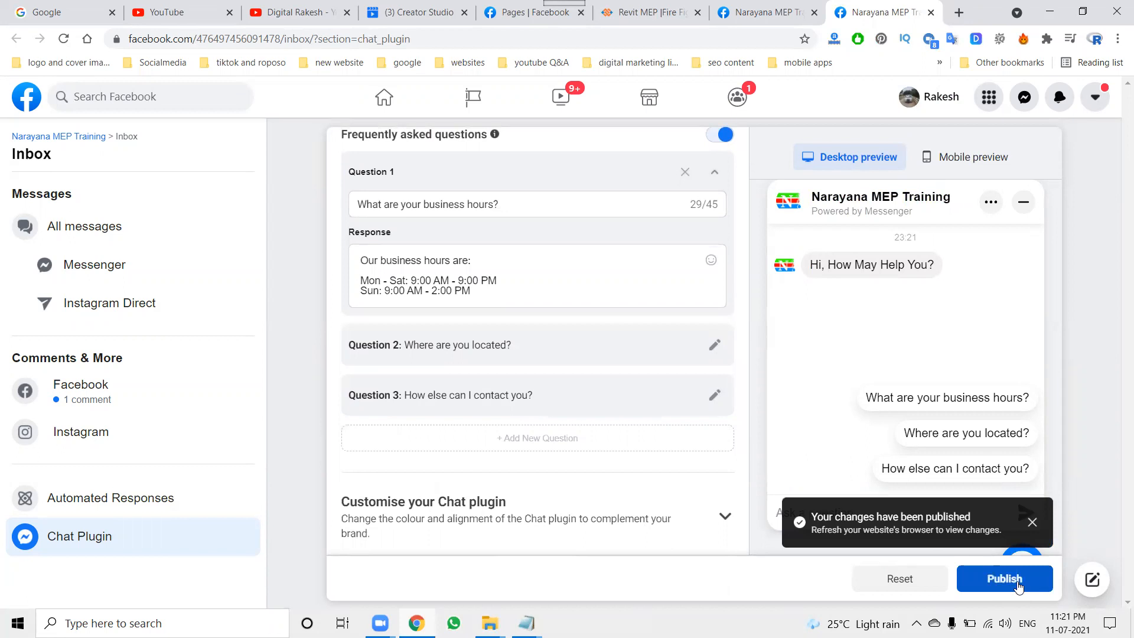
click(1016, 586)
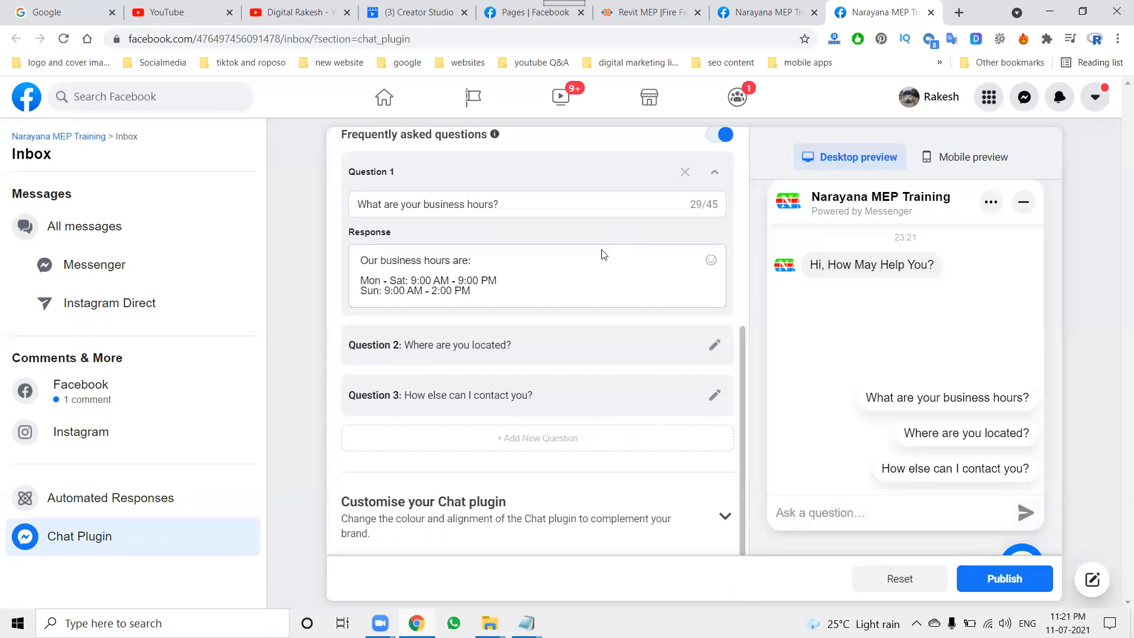
click(714, 172)
click(995, 578)
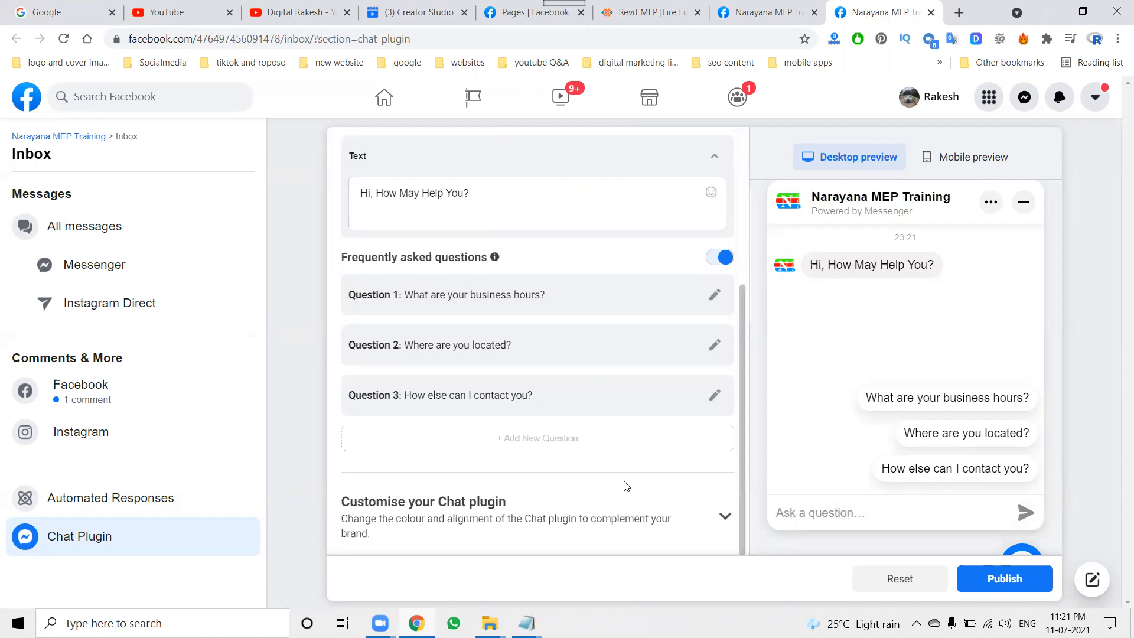
Check the chat in the mobile preview and return to the desktop preview
scroll(616, 471, up, 4)
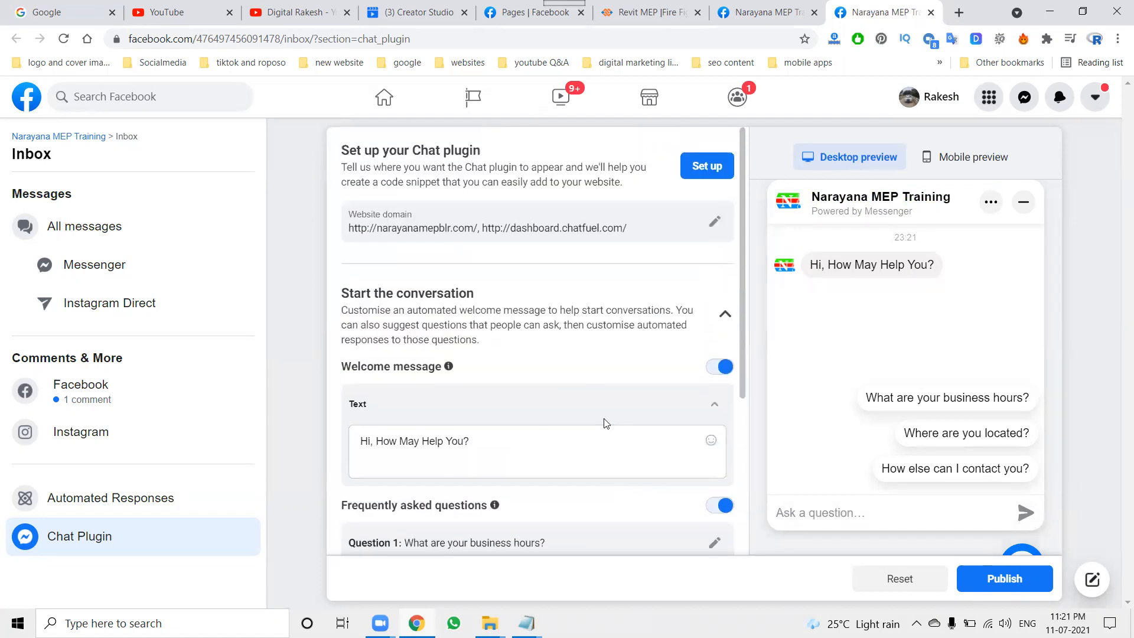
click(974, 156)
click(880, 160)
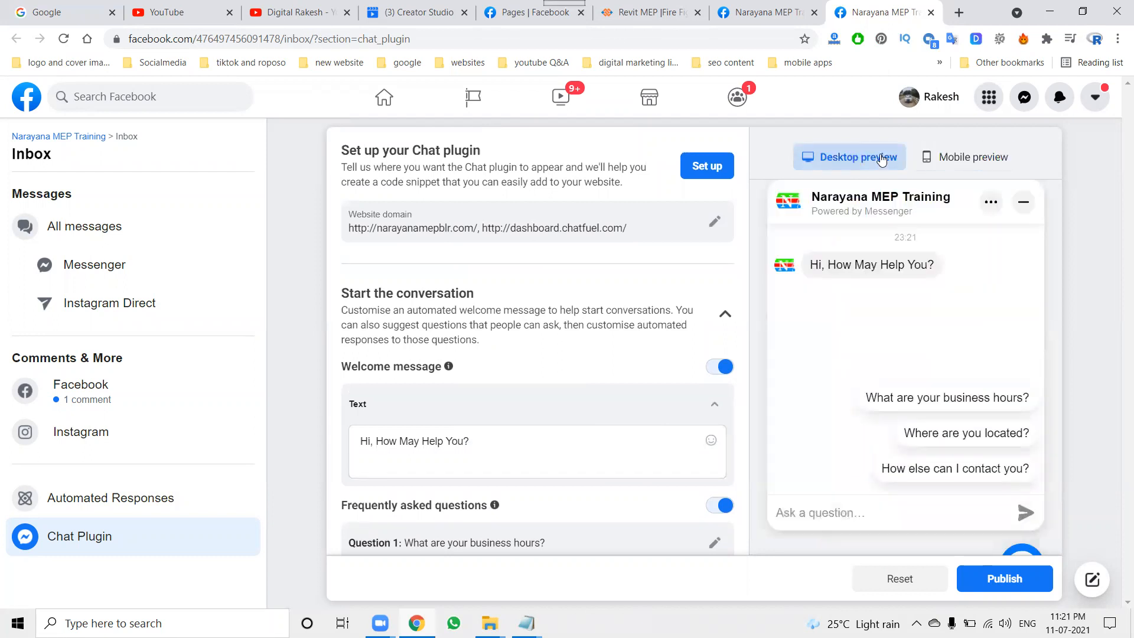
click(707, 175)
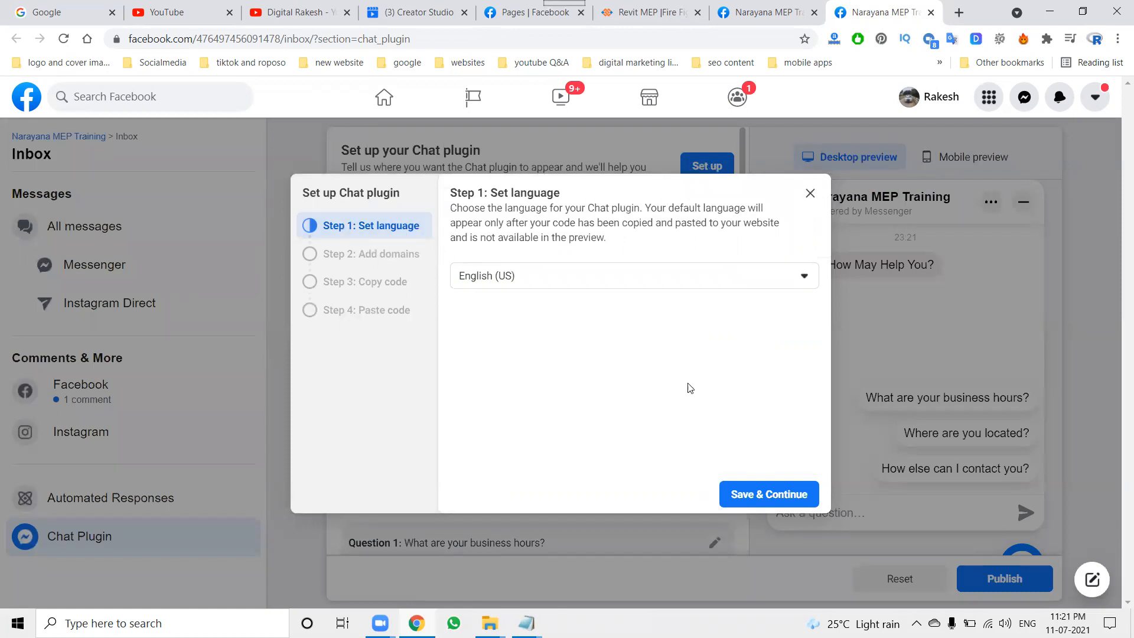
click(779, 500)
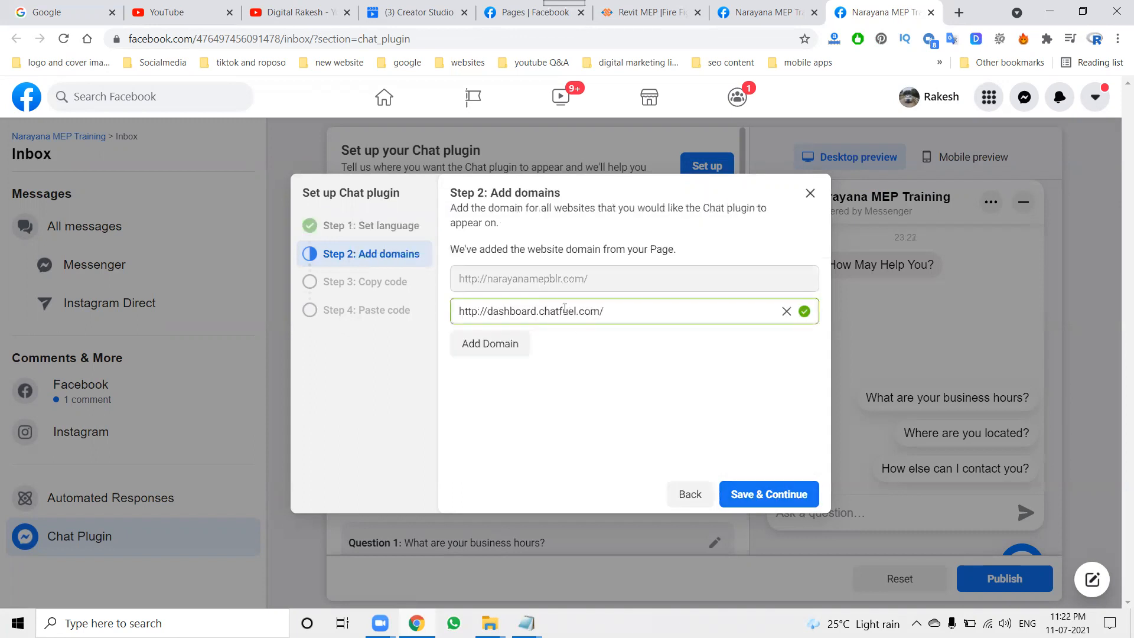
click(785, 313)
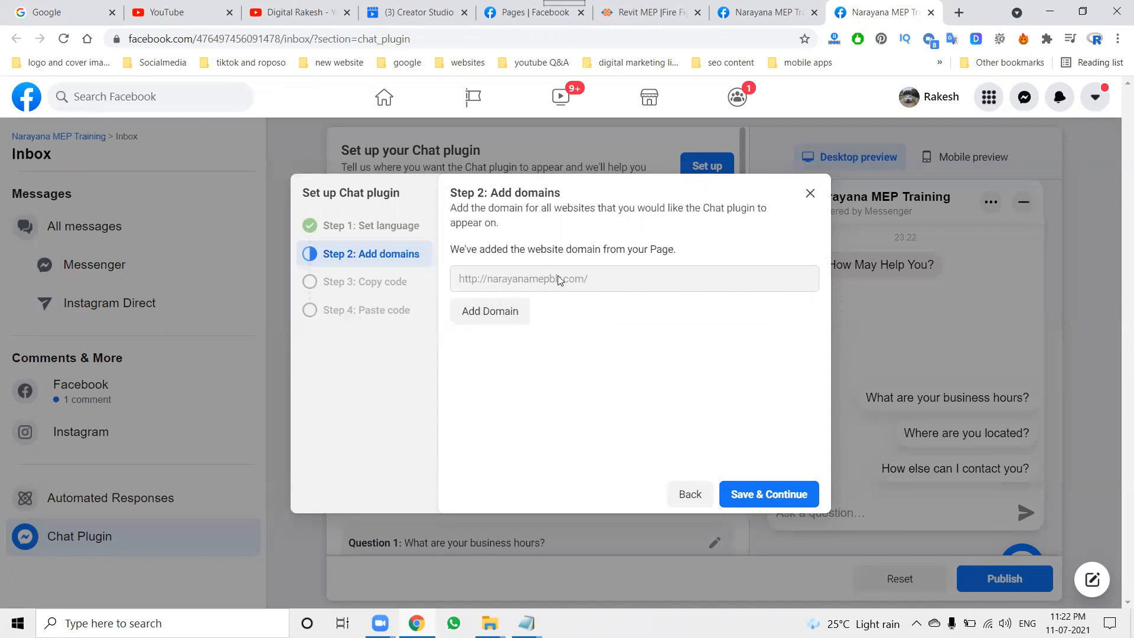
click(484, 310)
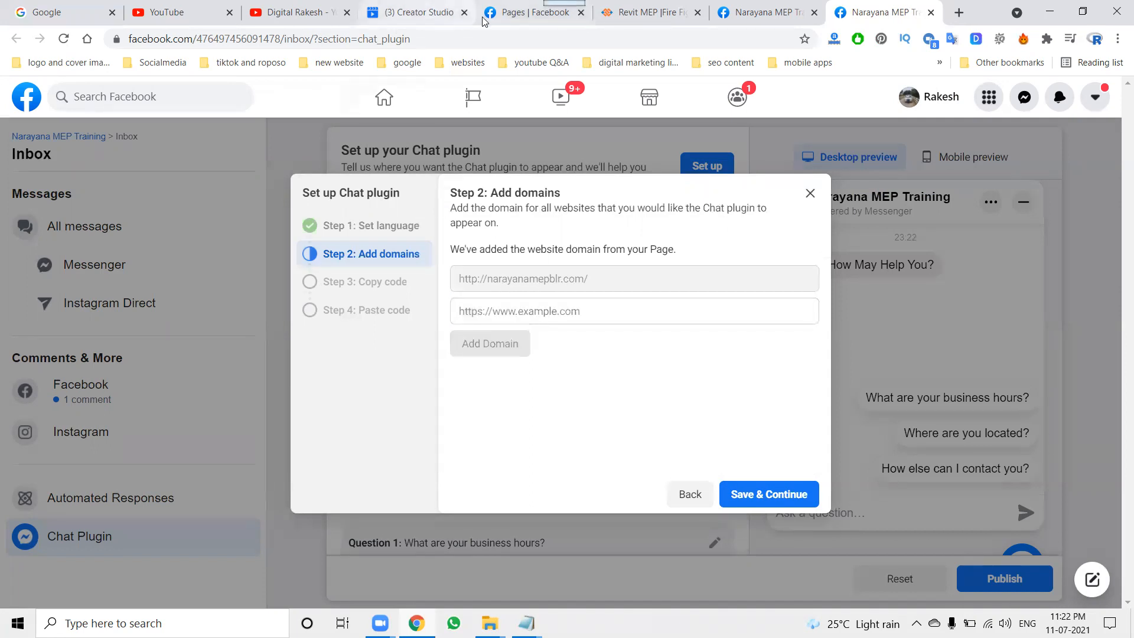
click(646, 13)
click(224, 42)
key(ctrl+c)
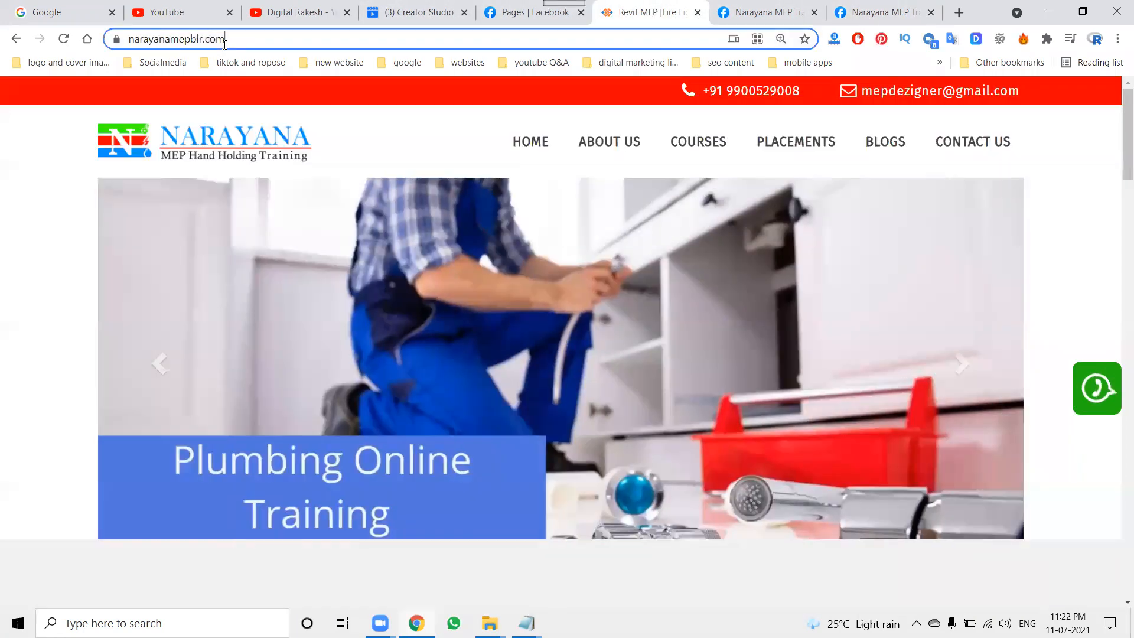
double_click(225, 44)
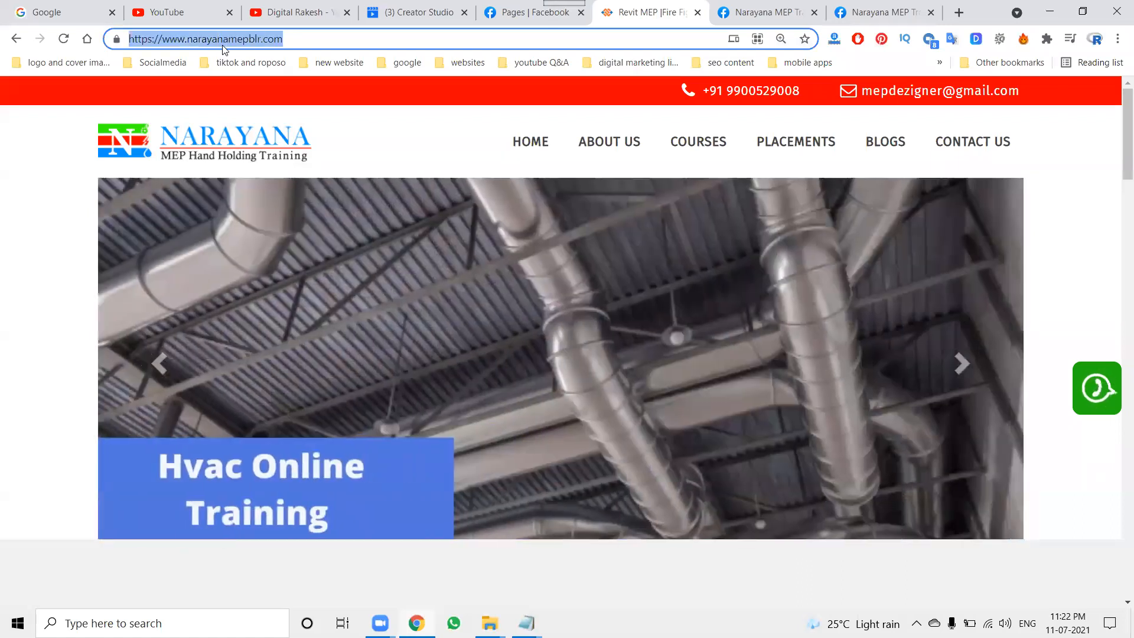
click(880, 12)
click(526, 309)
key(ctrl+v)
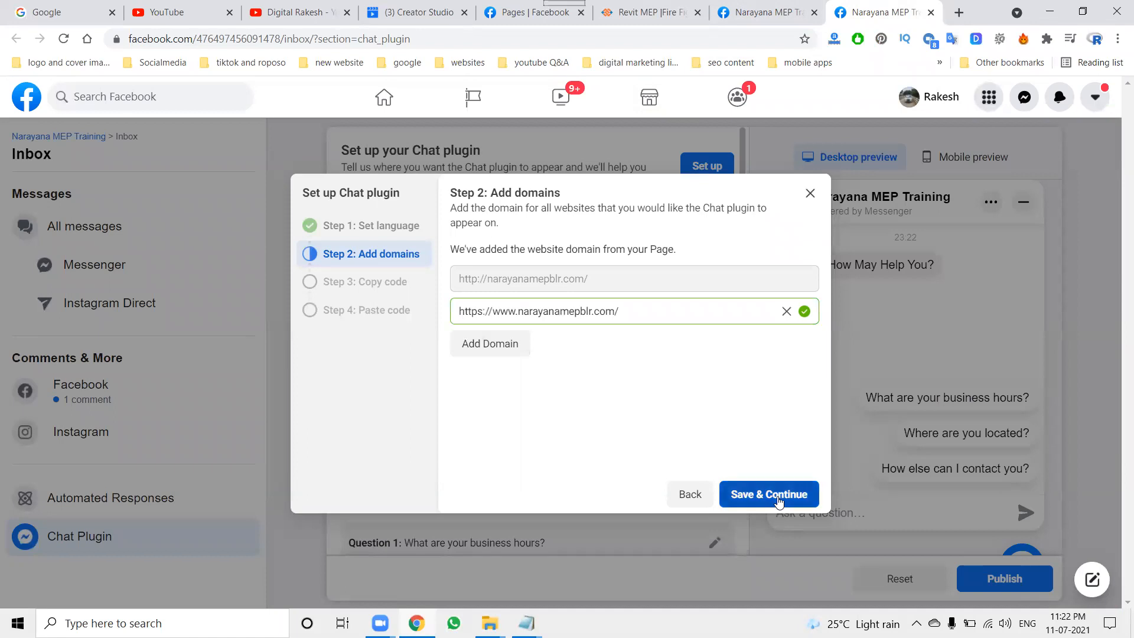
click(779, 495)
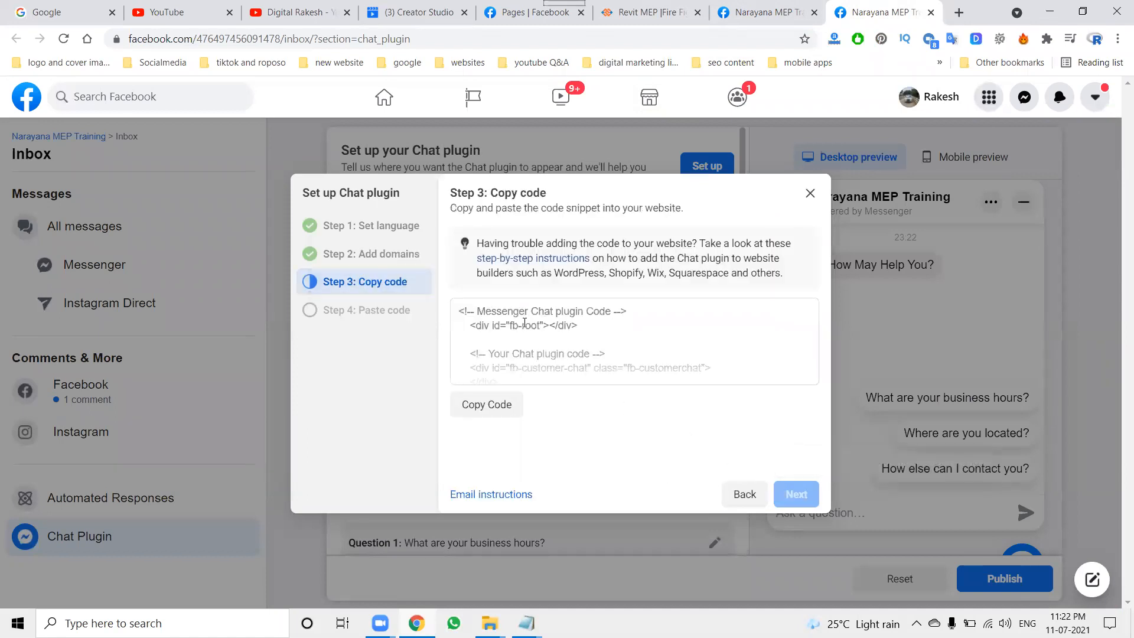
Copy the Messenger Chat plugin code snippet, checking the setup's paste instructions before copying it again
click(483, 406)
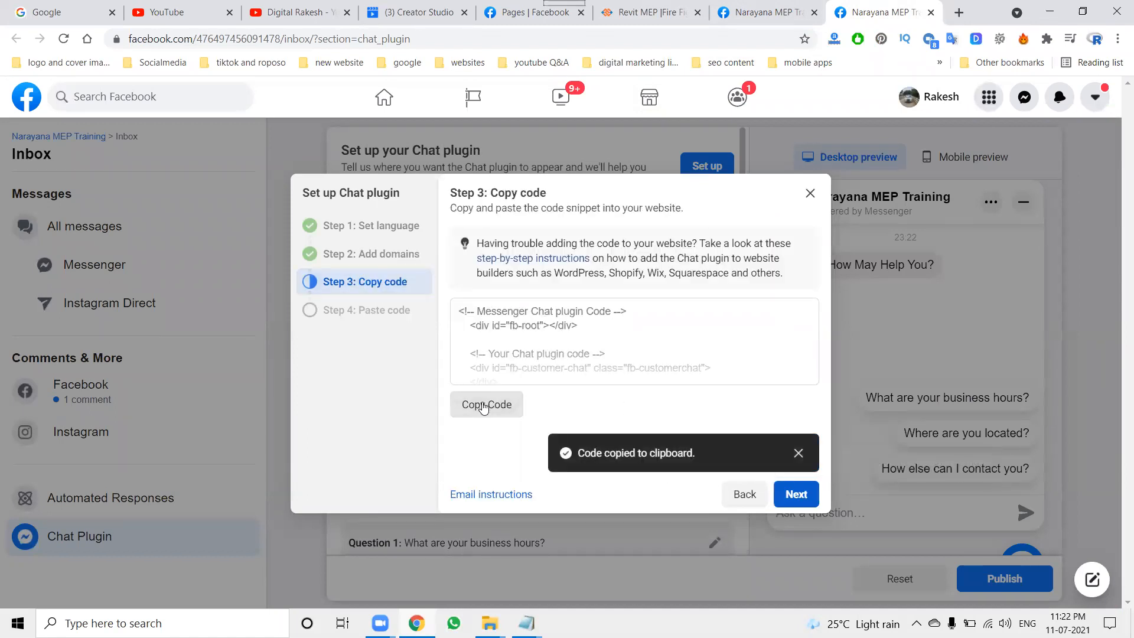
click(782, 491)
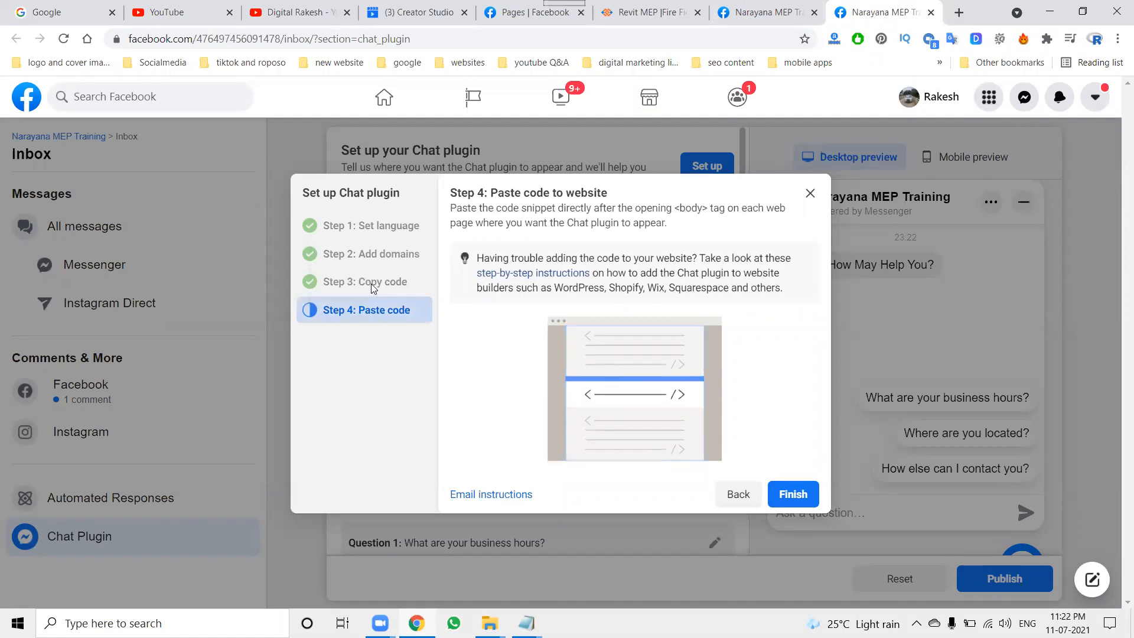
click(736, 493)
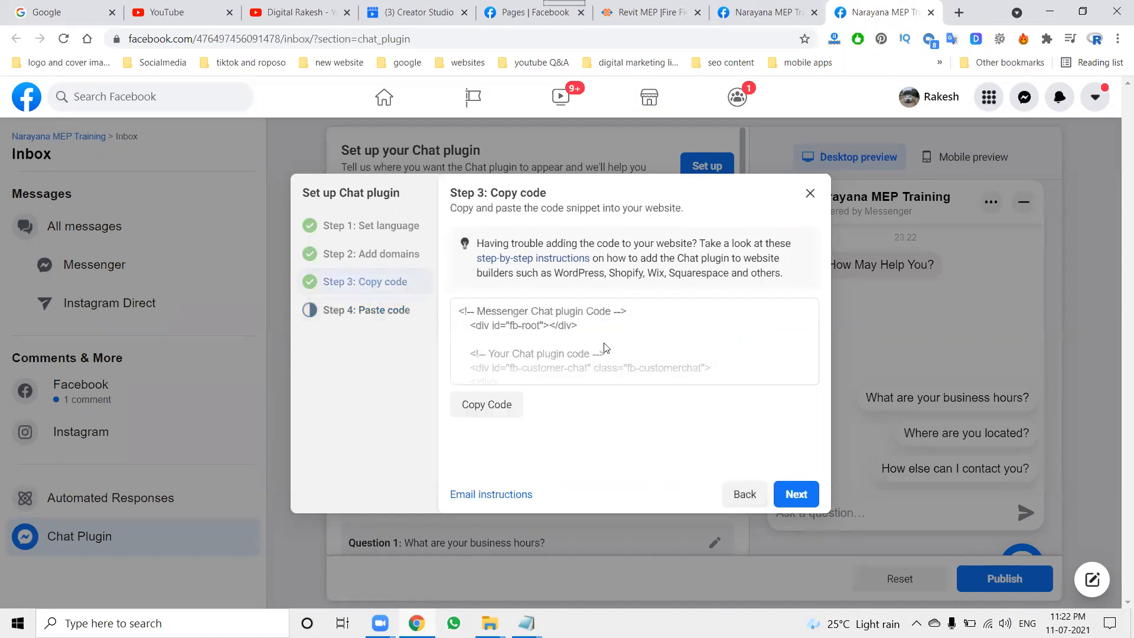
click(489, 407)
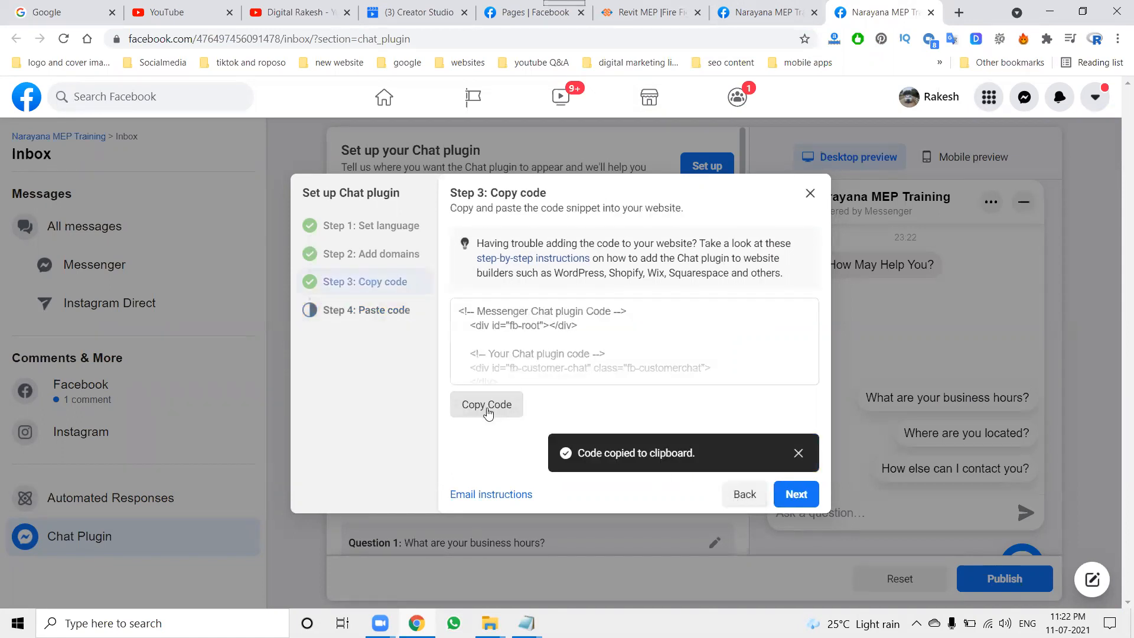
Launch Word, dismiss the activation wizard, and paste the Chat plugin code into the blank document to look through it
key(super+r)
text(winword)
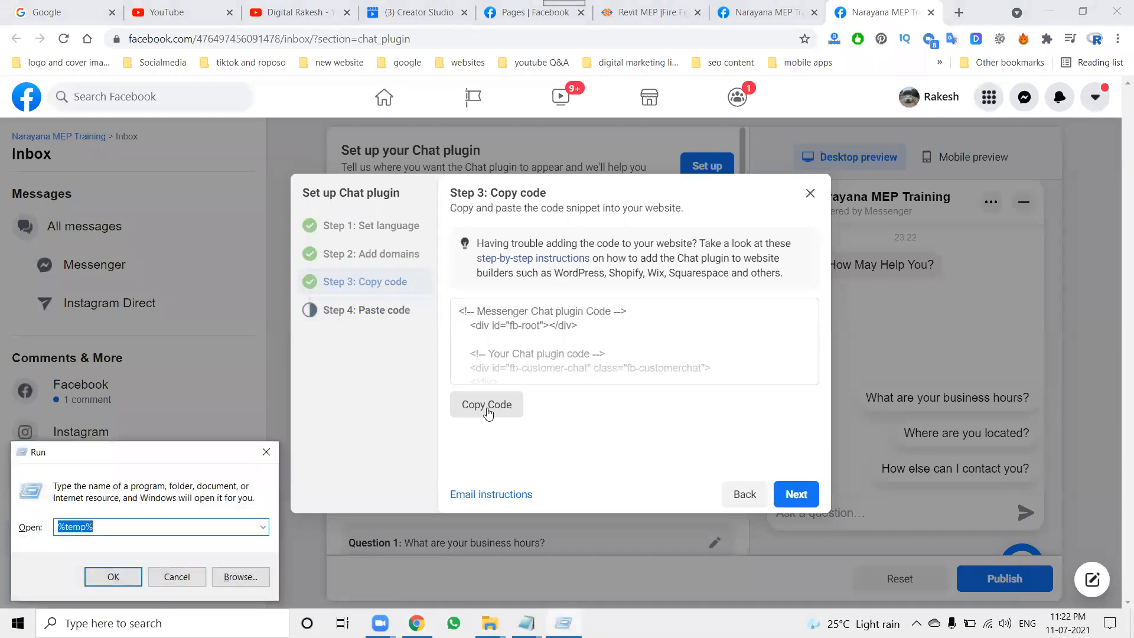
key(Return)
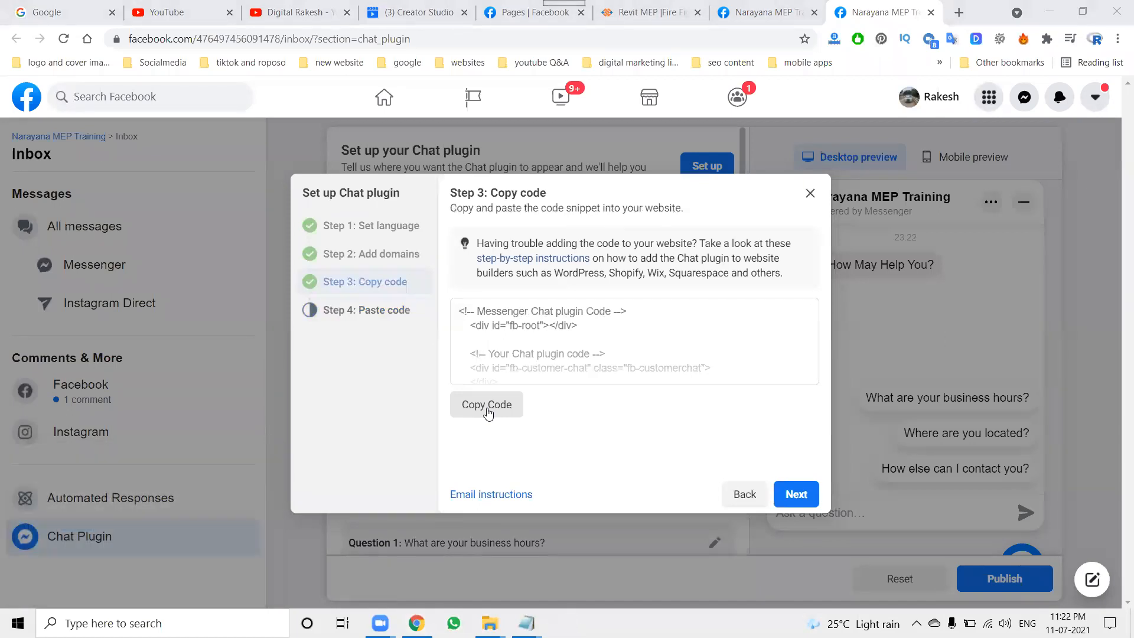
key(Return)
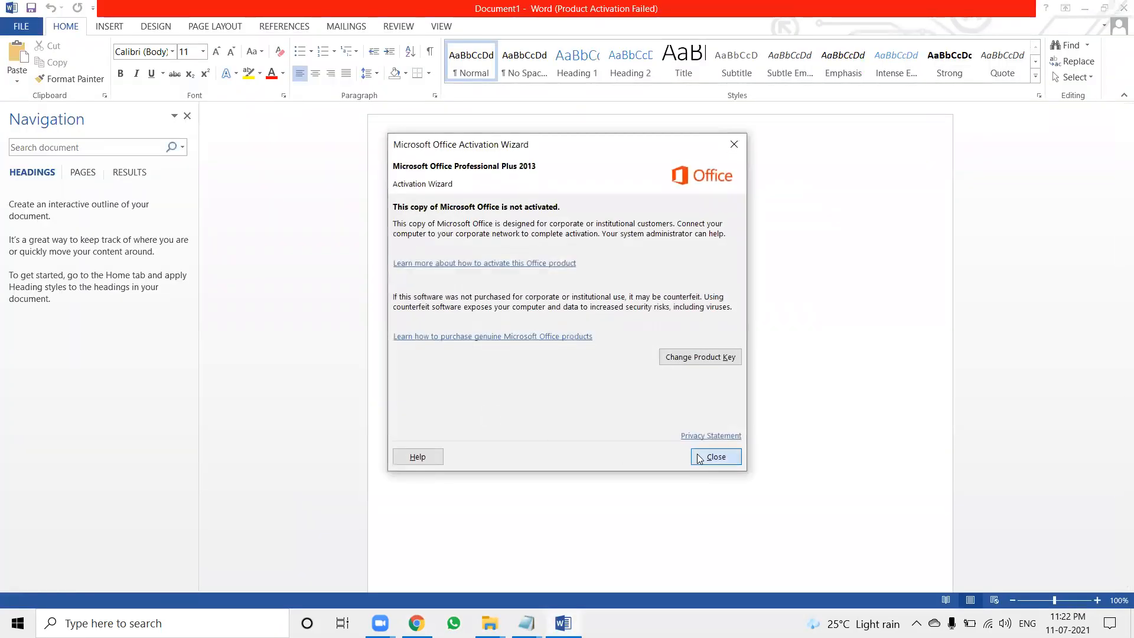
click(716, 457)
key(ctrl+v)
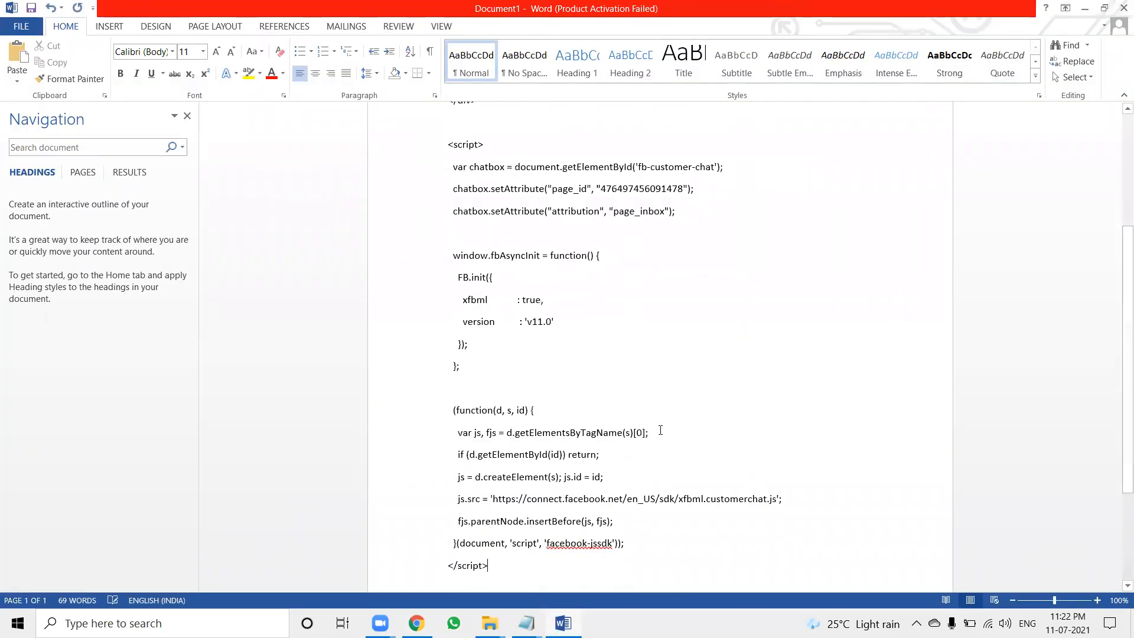
scroll(655, 413, up, 3)
scroll(649, 398, up, 2)
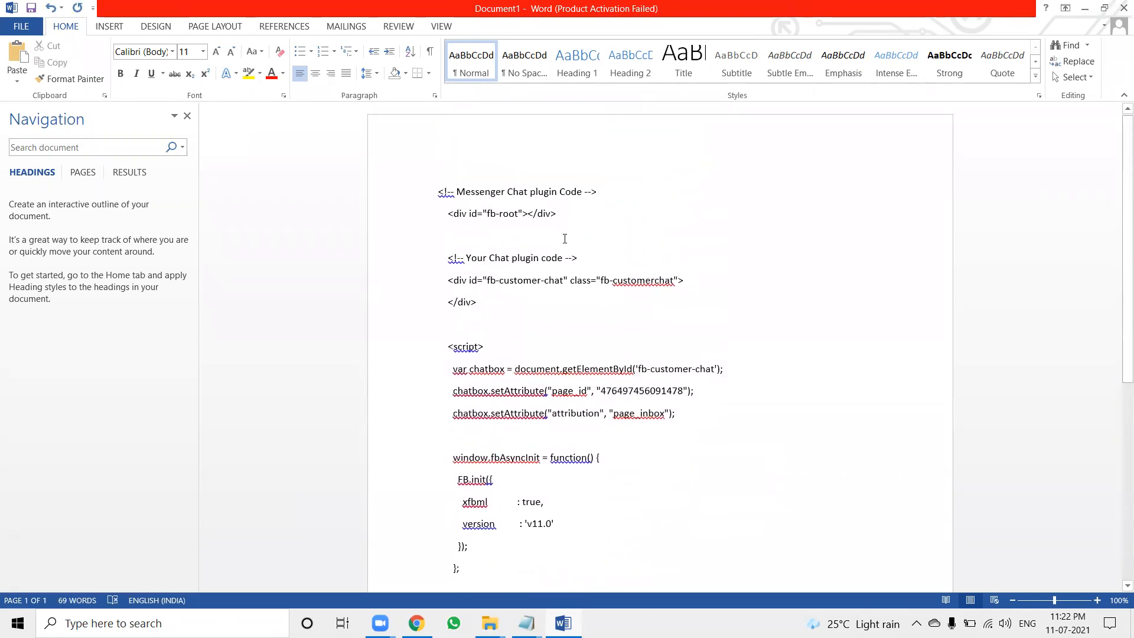
scroll(565, 238, down, 6)
scroll(565, 240, down, 3)
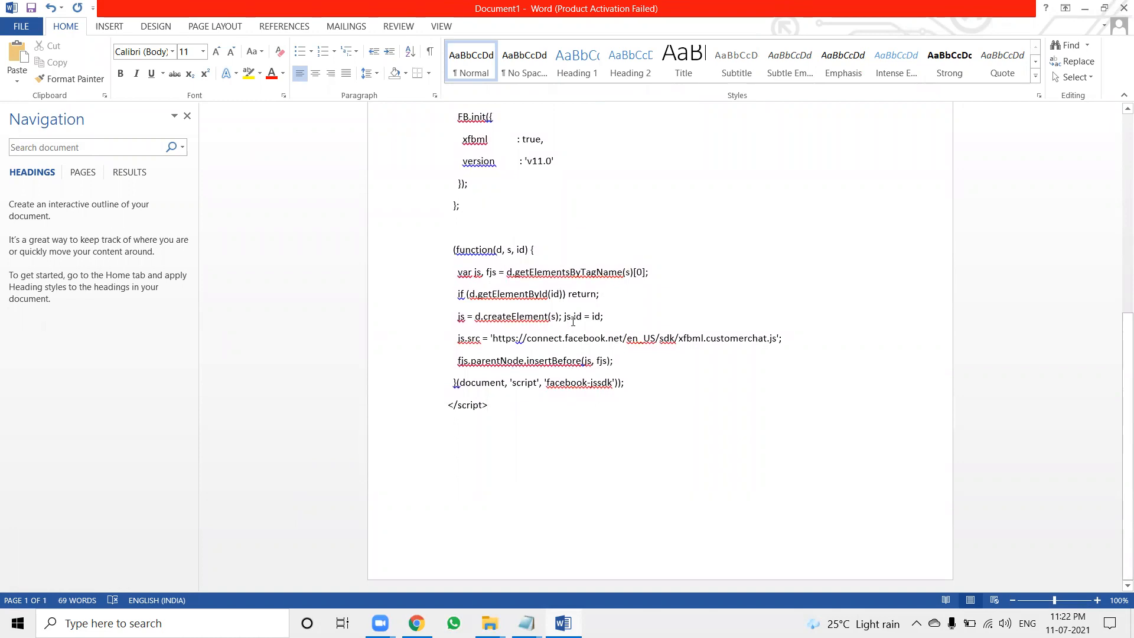
scroll(535, 338, up, 5)
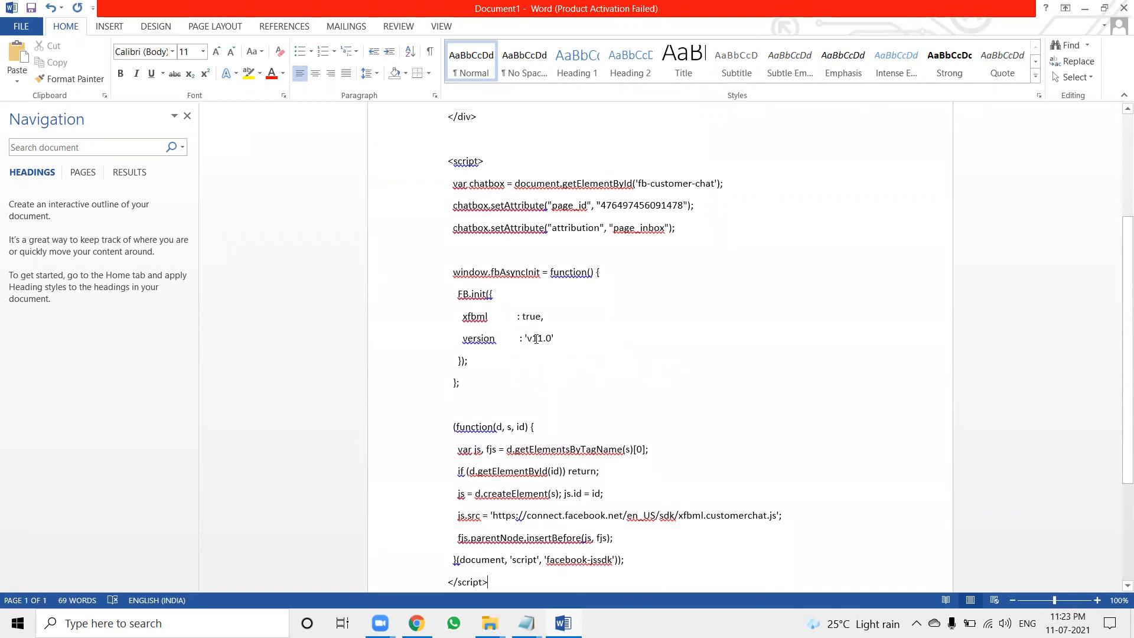
click(1084, 9)
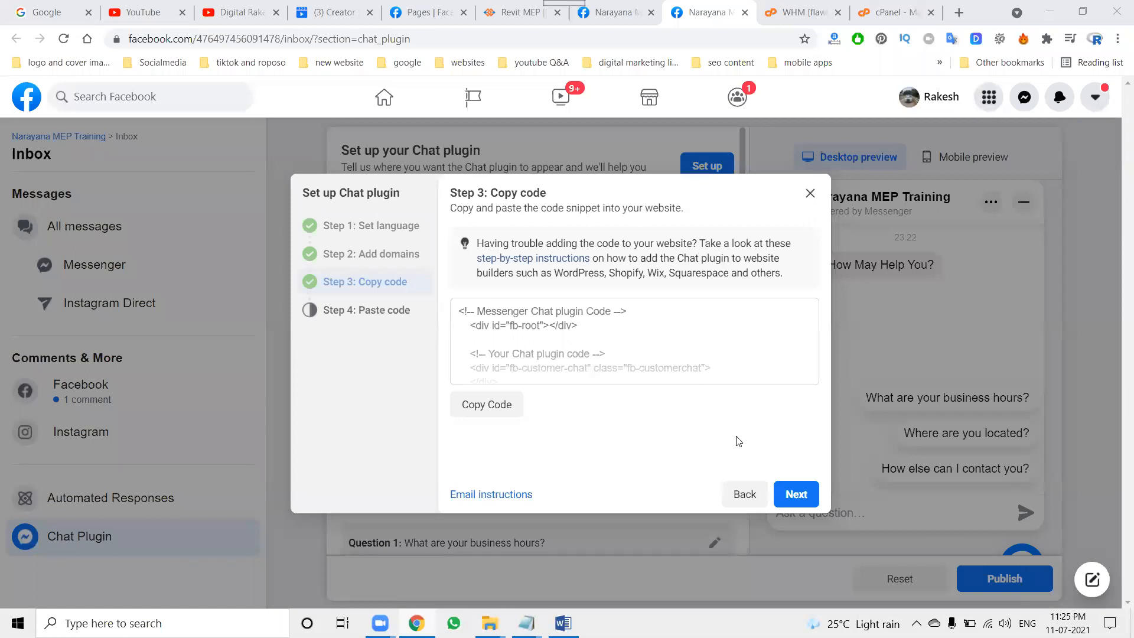
Advance the Chat plugin setup to the paste code stage and copy the entire code from the Word document
click(791, 496)
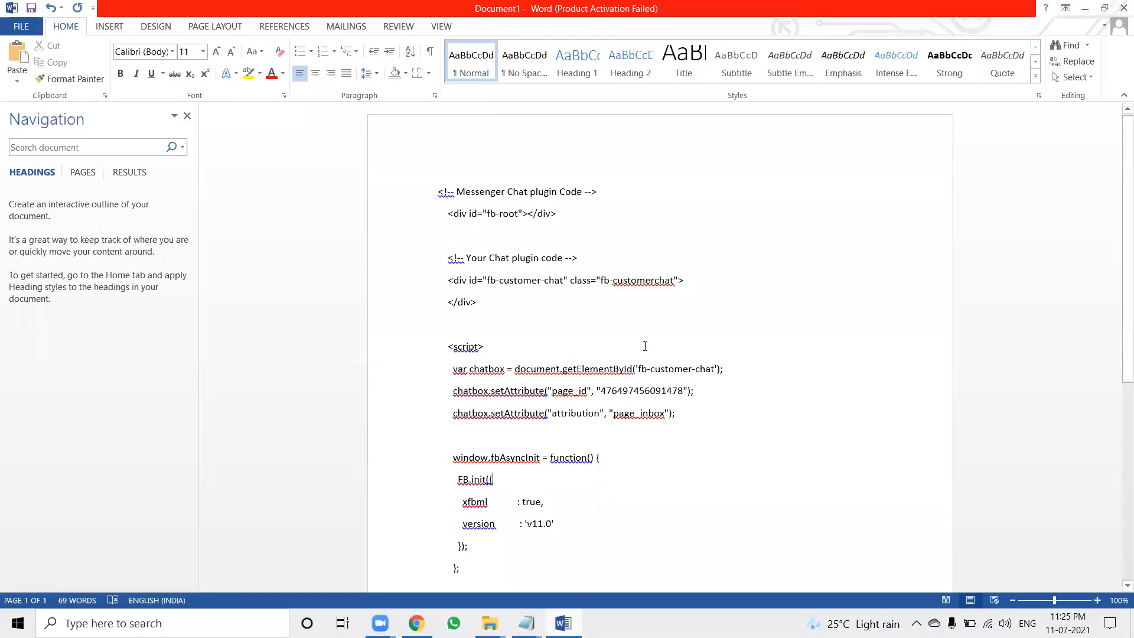
key(ctrl+a)
key(ctrl+c)
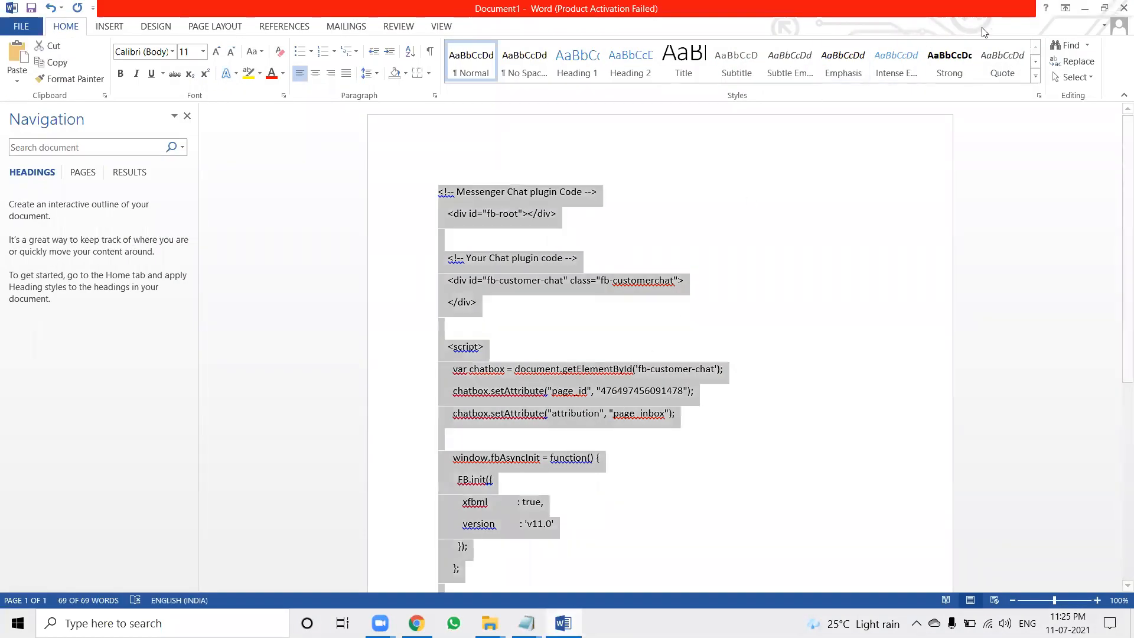
click(1084, 9)
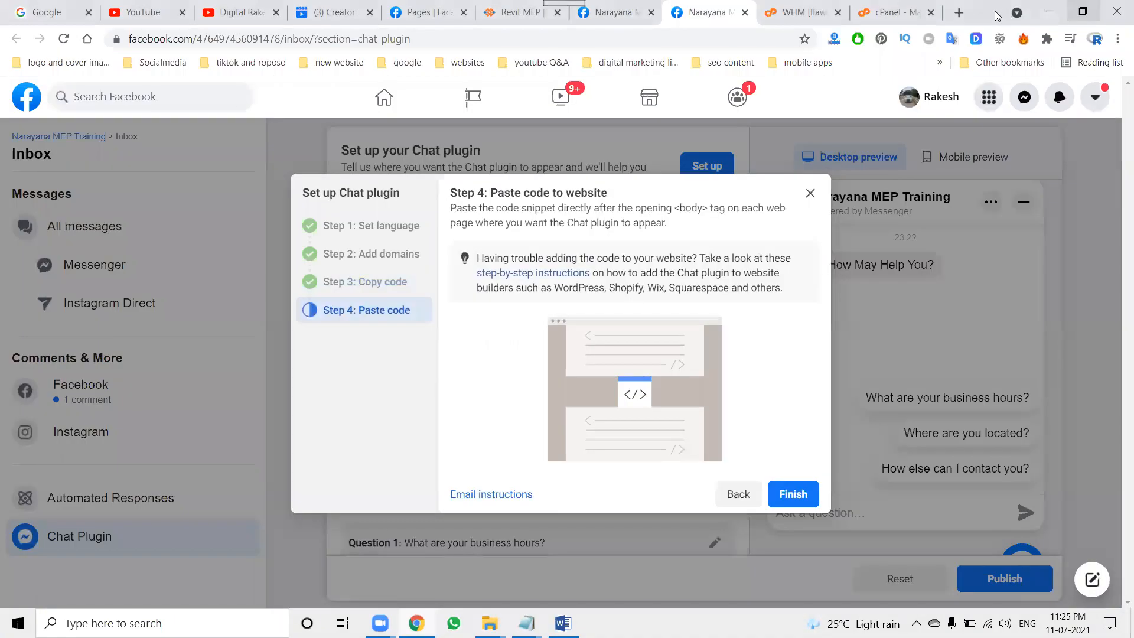
Switch to cPanel, open its File Manager and go to the public_html/application/views/includes folder
click(888, 12)
click(120, 508)
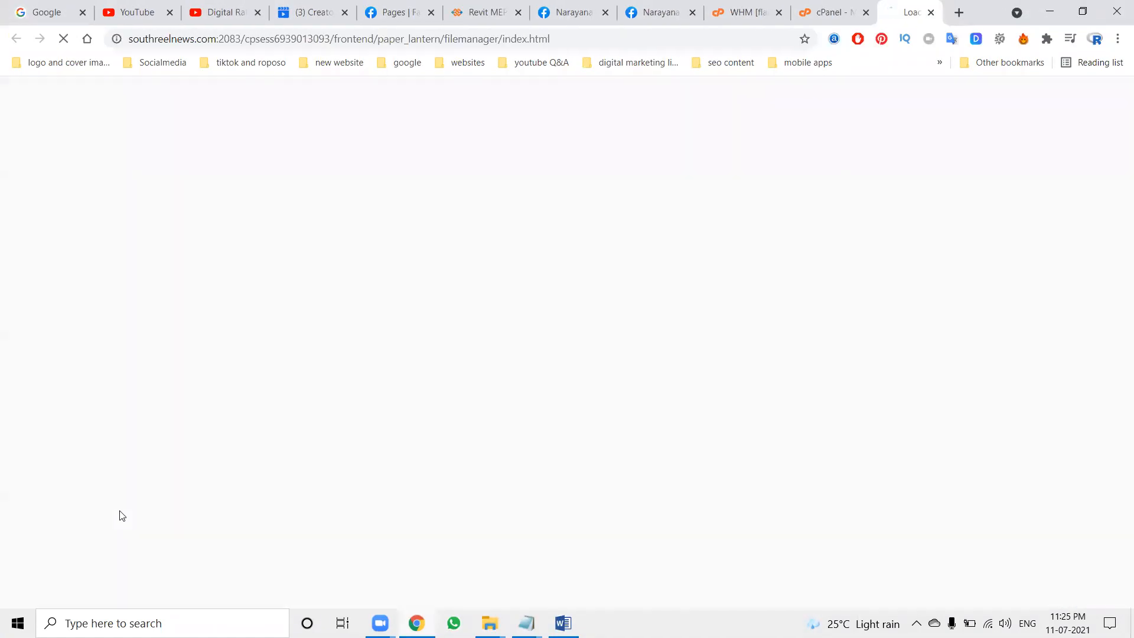
double_click(367, 278)
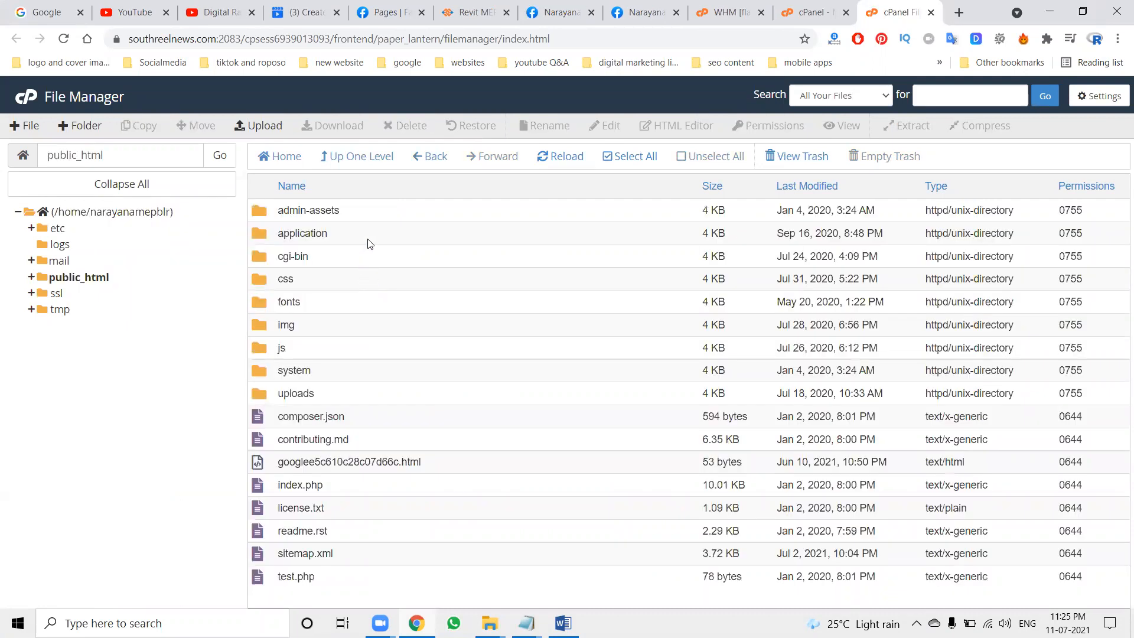
double_click(367, 239)
double_click(328, 467)
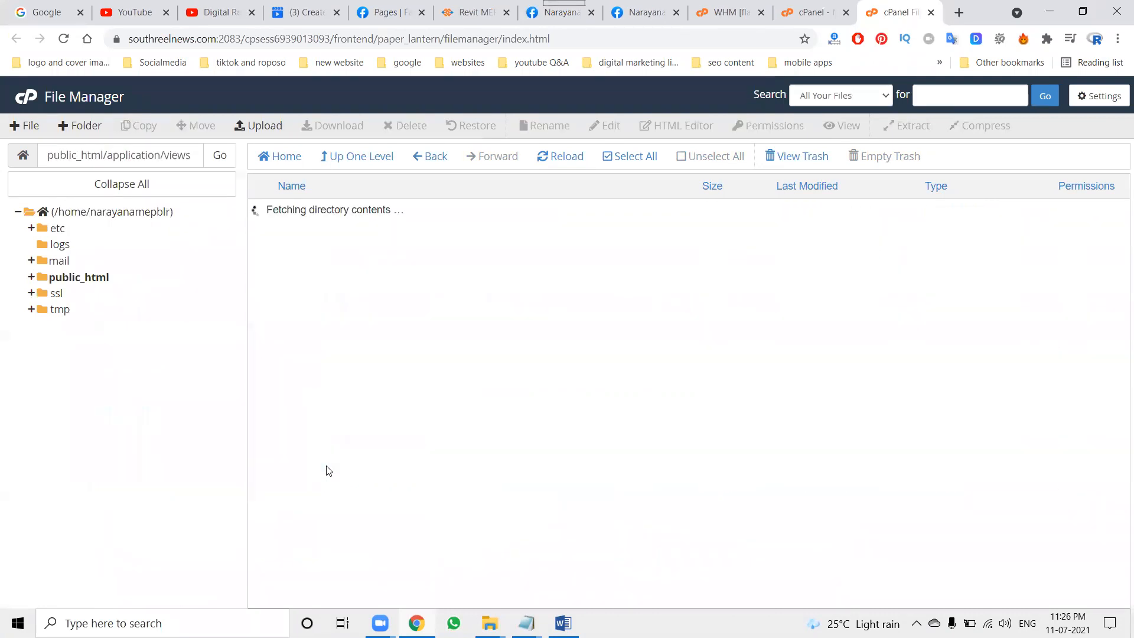
scroll(343, 350, down, 1)
scroll(332, 267, up, 1)
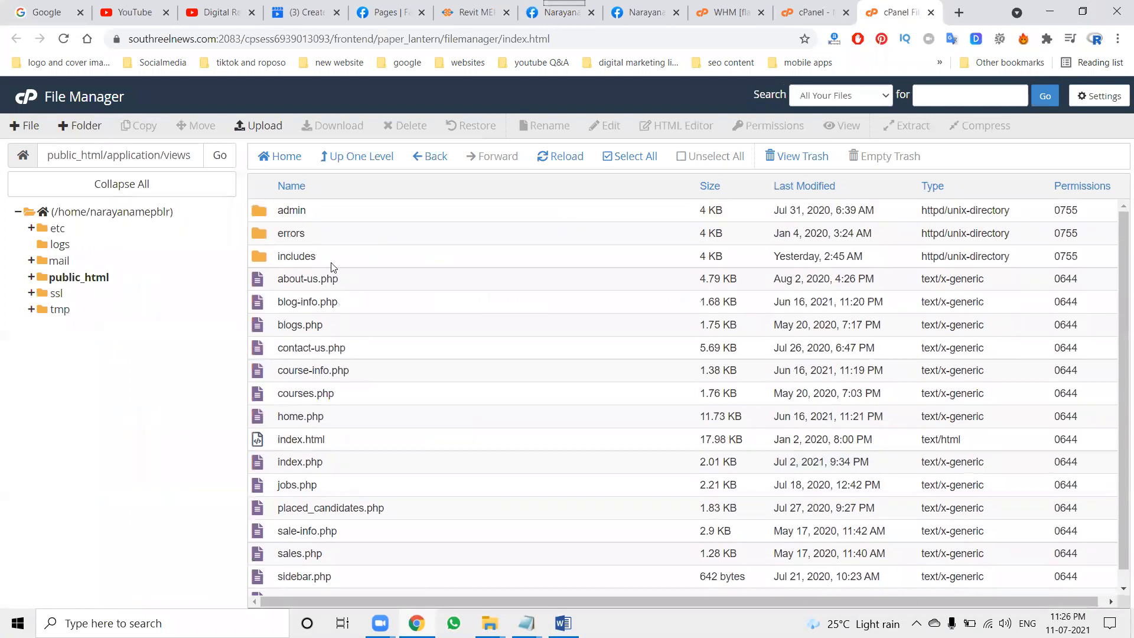
double_click(330, 257)
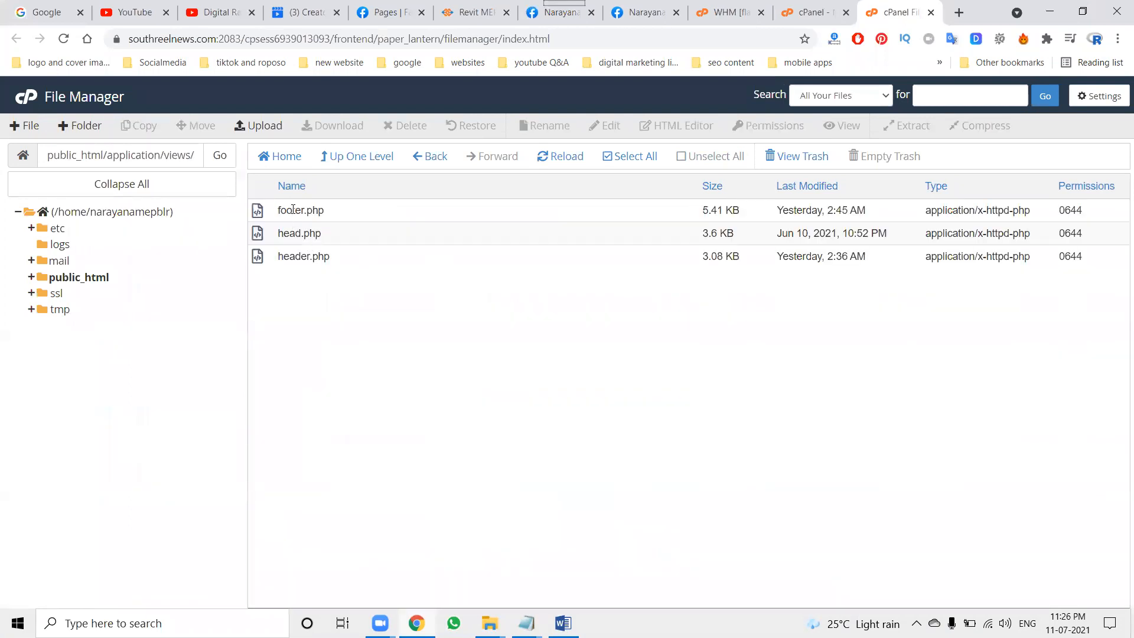
Edit footer.php, paste the Messenger Chat plugin code below the last script at the end of the file, and save it
right_click(292, 210)
click(313, 258)
click(698, 456)
drag(1125, 218, 1105, 556)
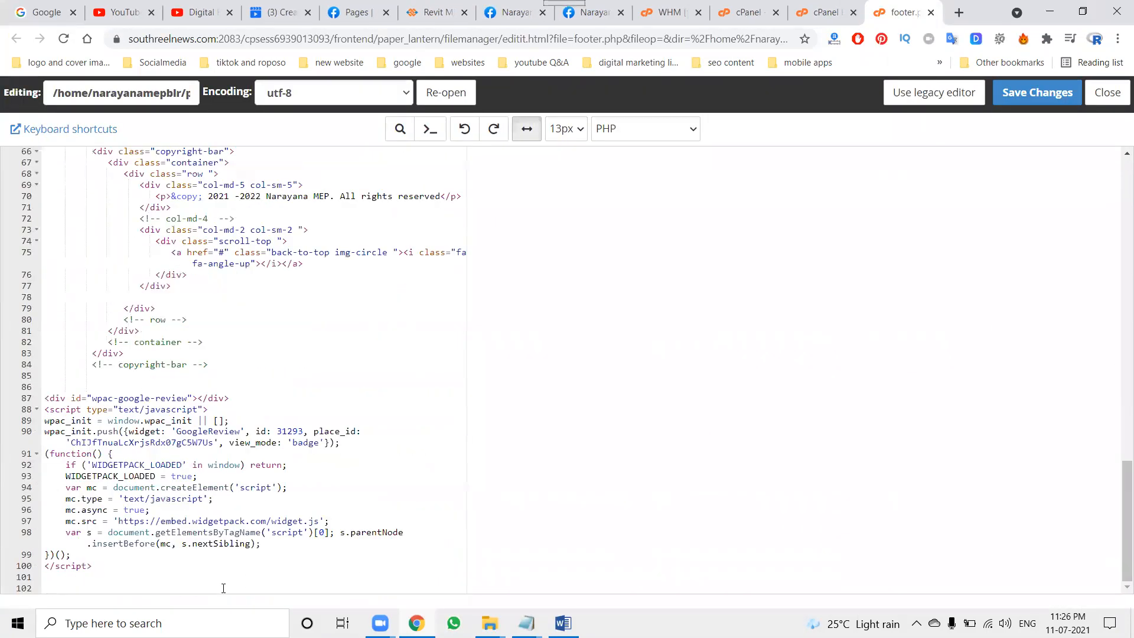
click(134, 568)
key(Down)
key(Down)
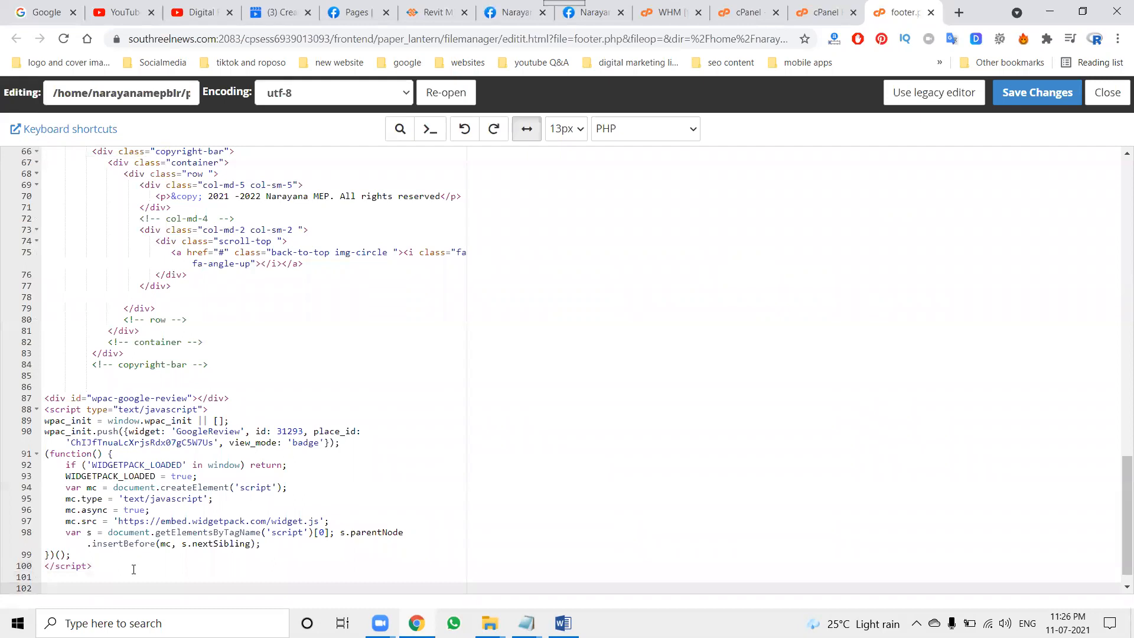
key(ctrl+v)
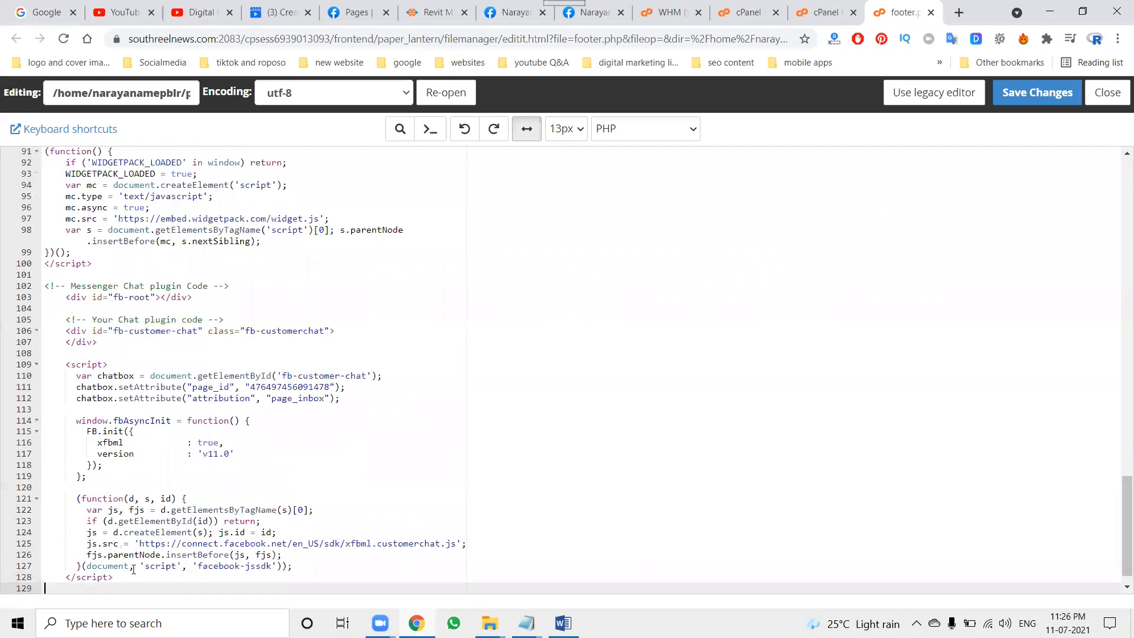
click(1042, 91)
Return to the Facebook Chat plugin setup, finish it, and publish the Chat plugin
click(515, 17)
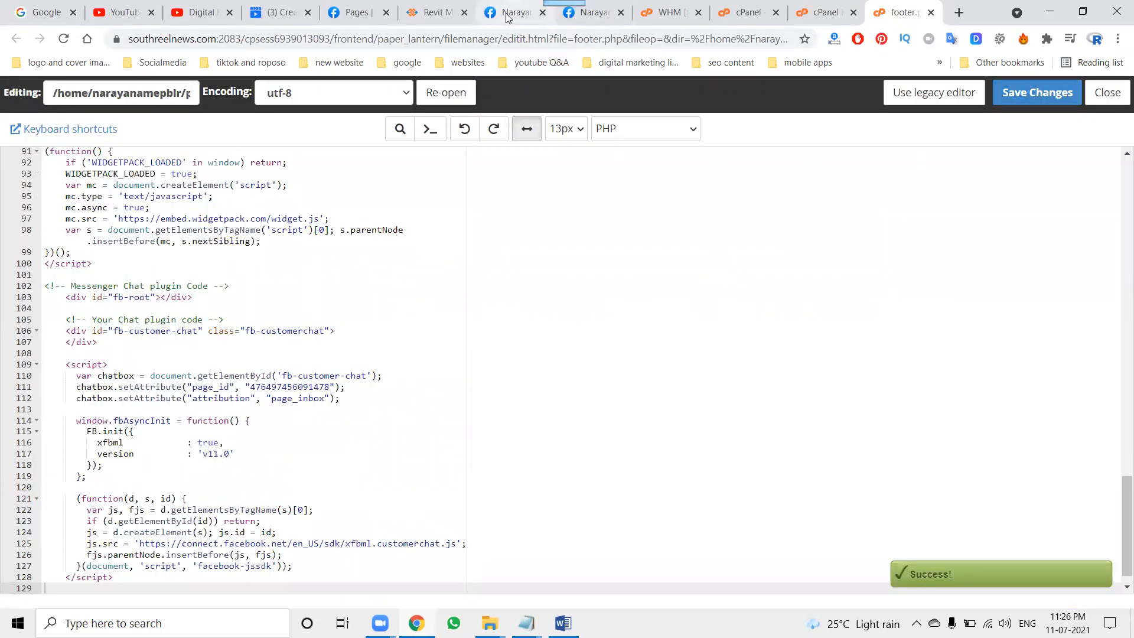
click(601, 21)
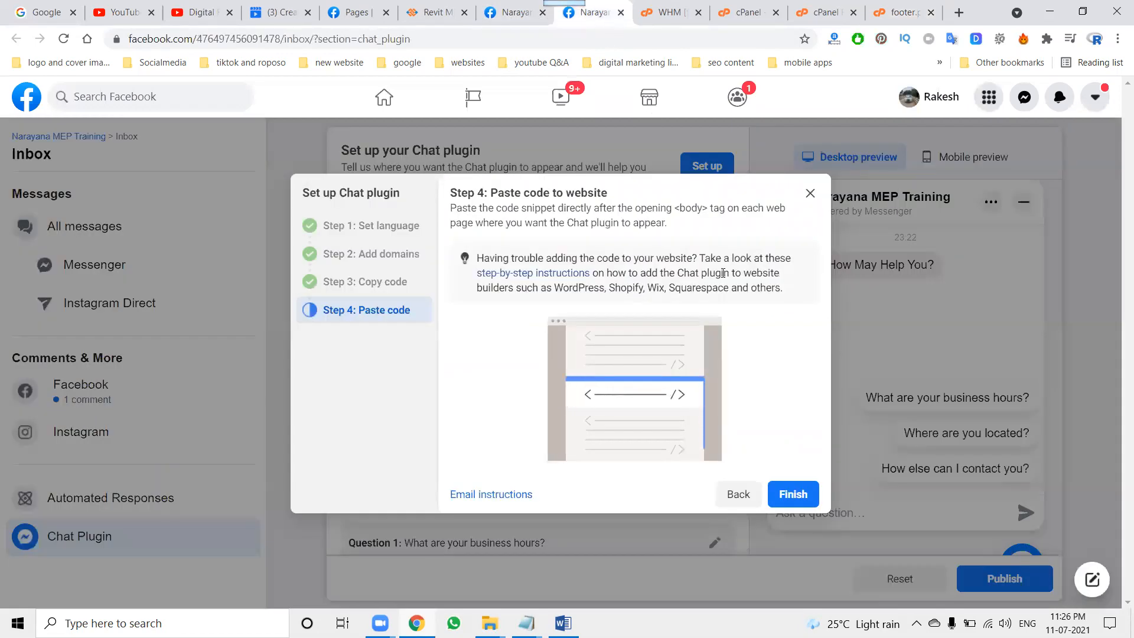
click(795, 494)
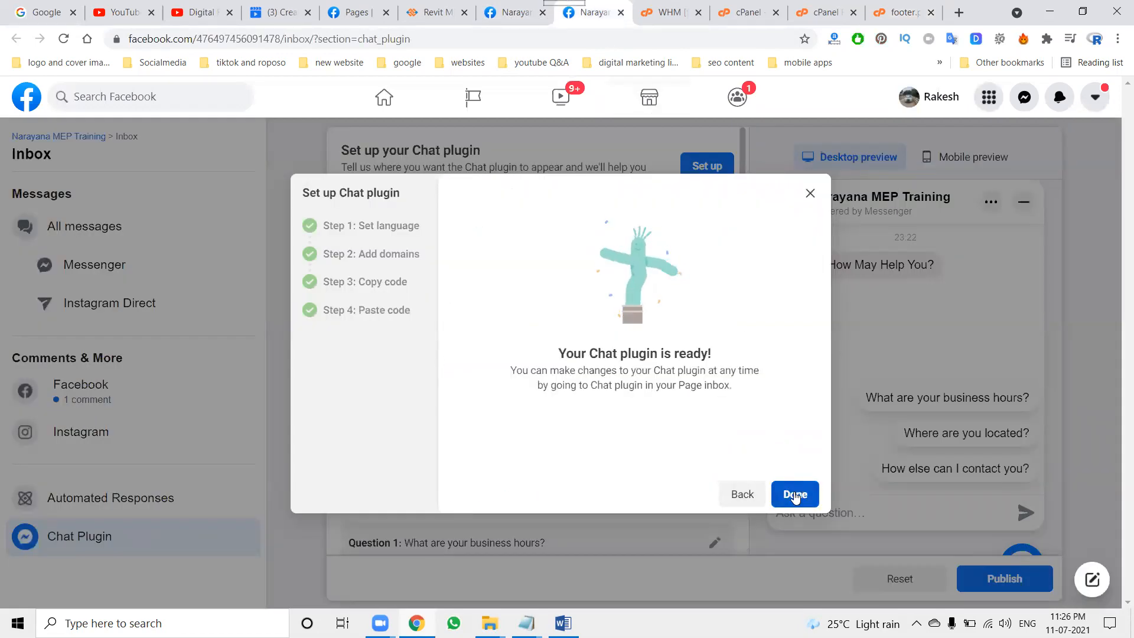
click(794, 496)
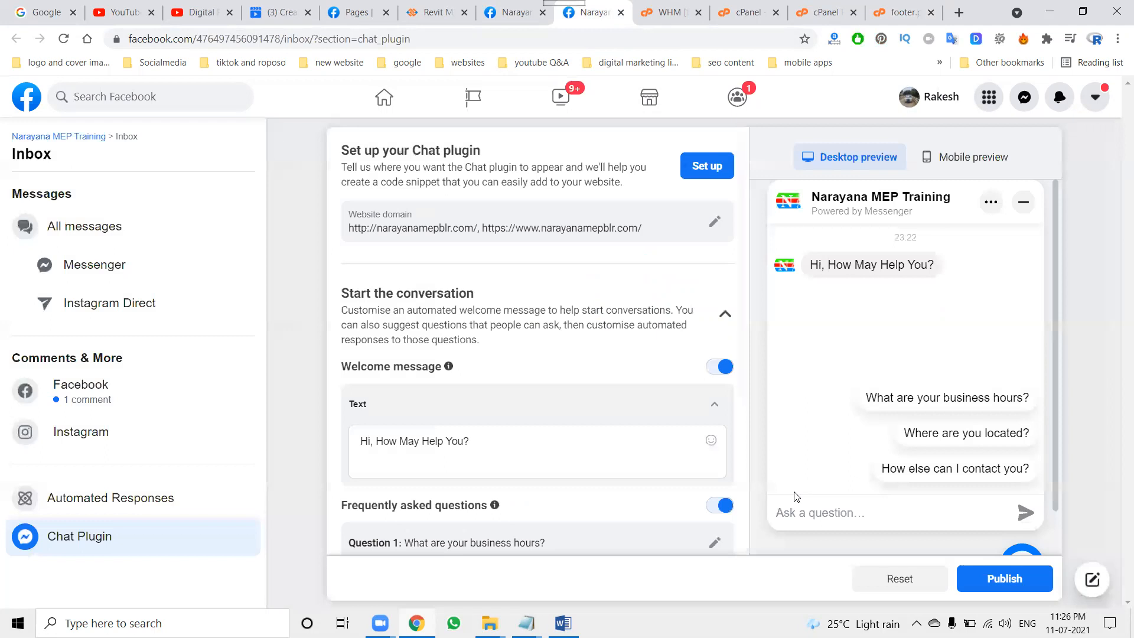
click(983, 572)
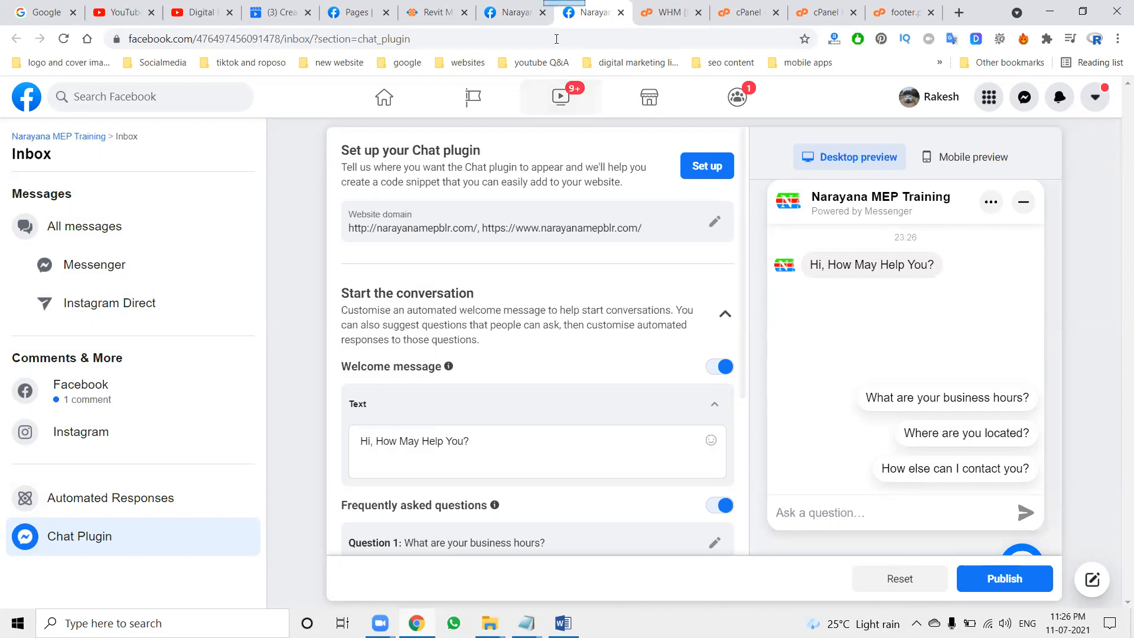
Reload the narayanamepblr.com website to check the Messenger chat on the page
click(434, 8)
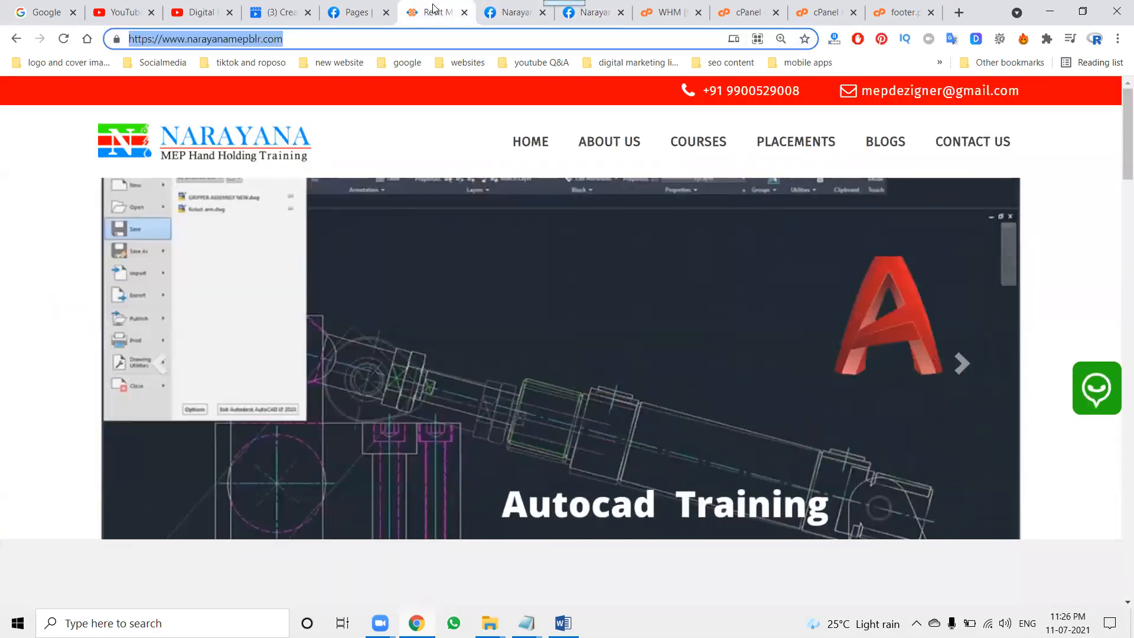
key(Return)
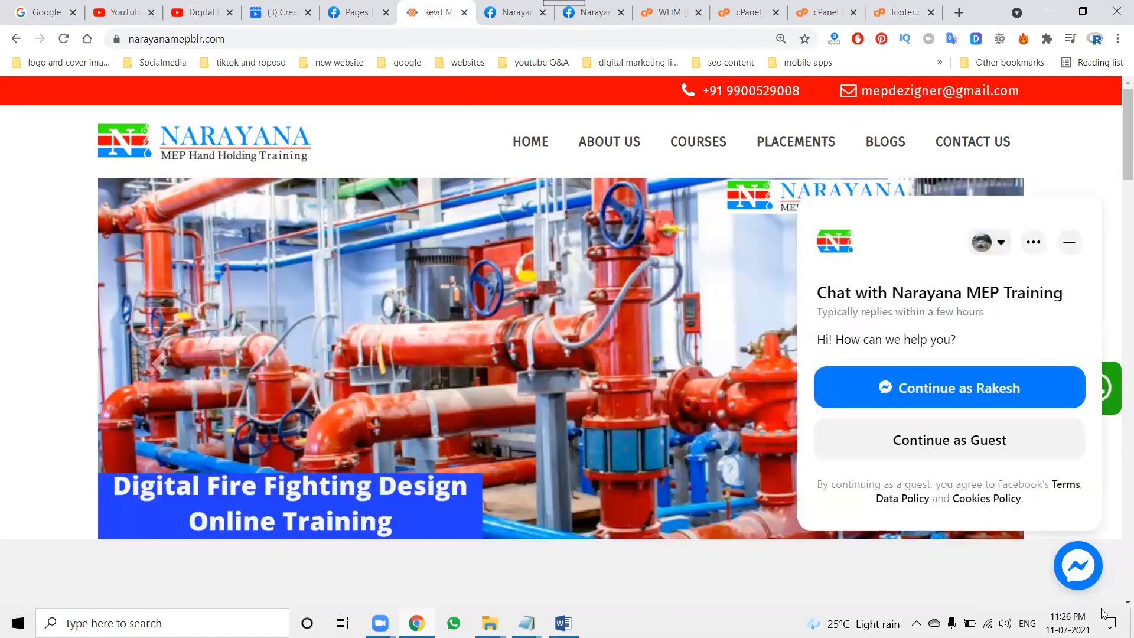
Close the website's chat window, switch to Notepad and copy the whole .fb_dialog and .fb-customerchat style block
click(1068, 242)
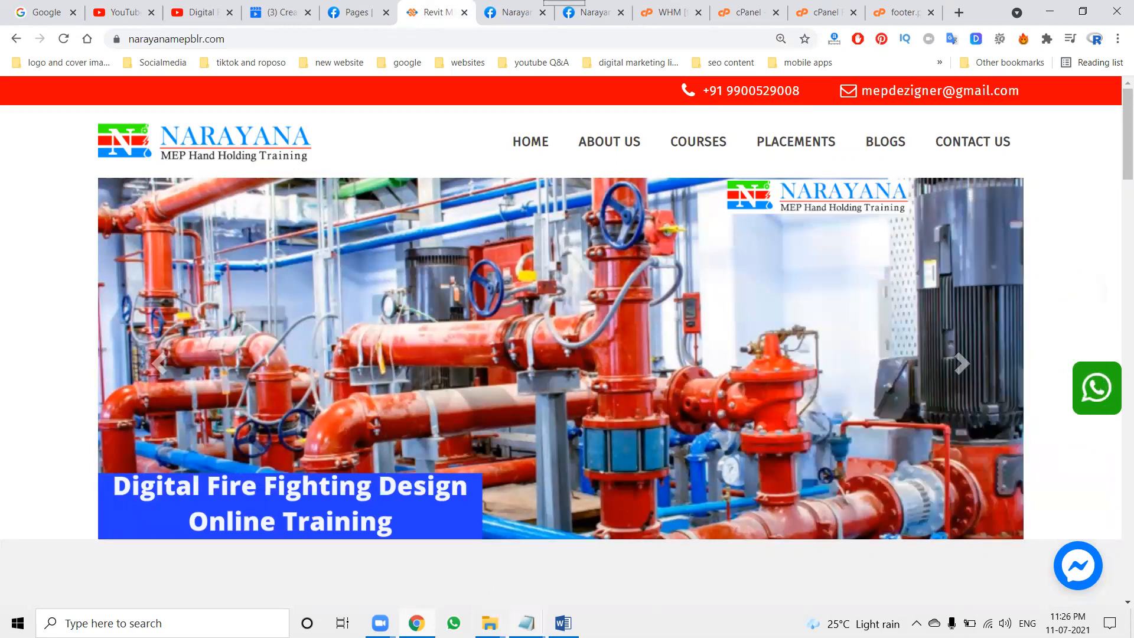
mouse_move(526, 621)
click(682, 546)
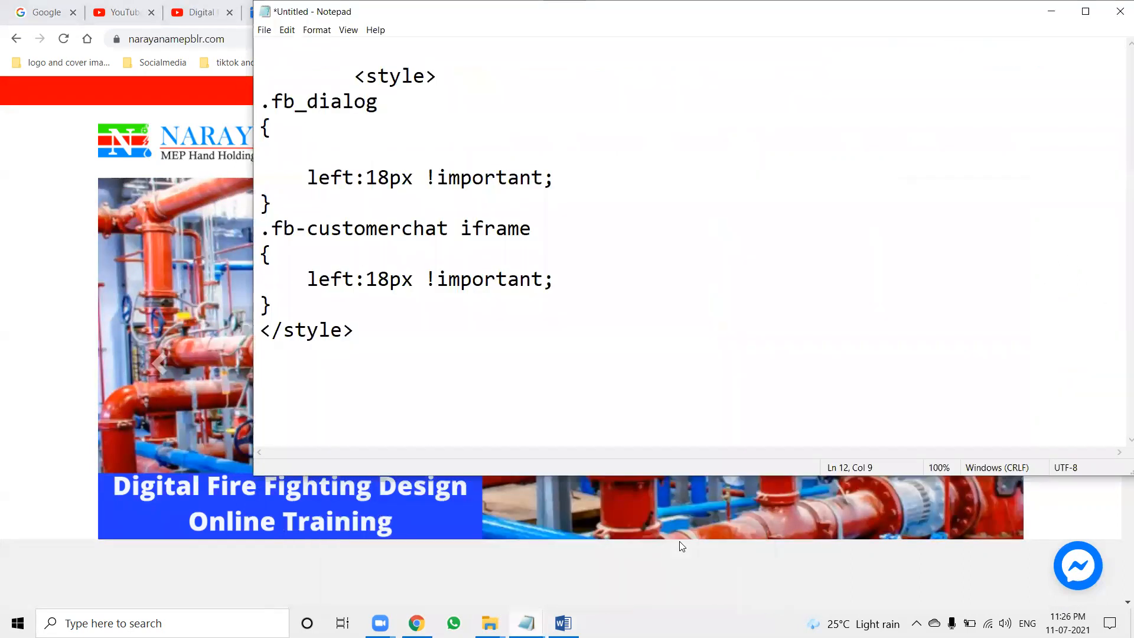
key(ctrl+a)
key(ctrl+c)
click(1053, 13)
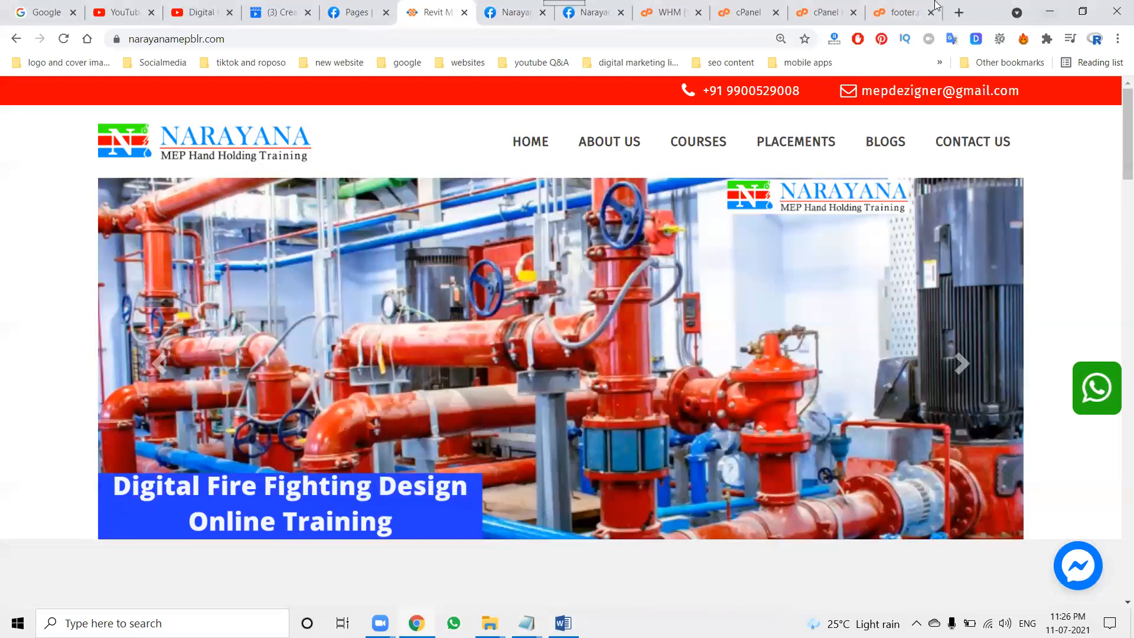
In footer.php, paste the copied style block between the last review-widget script and the Messenger Chat plugin code, and save the file
click(899, 12)
scroll(174, 454, up, 2)
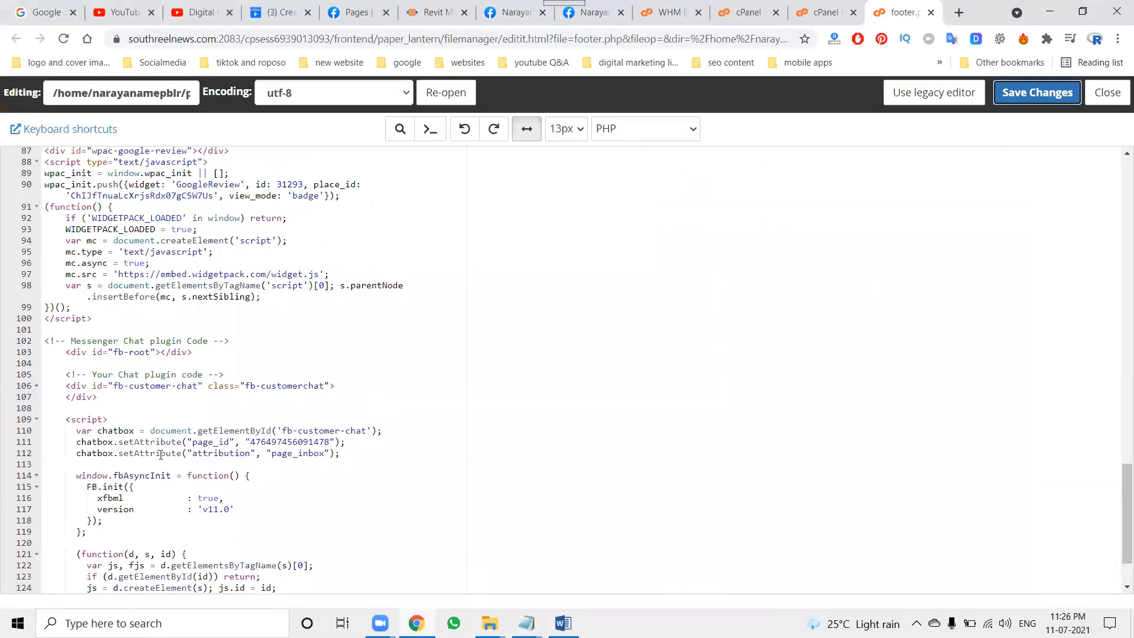
click(107, 319)
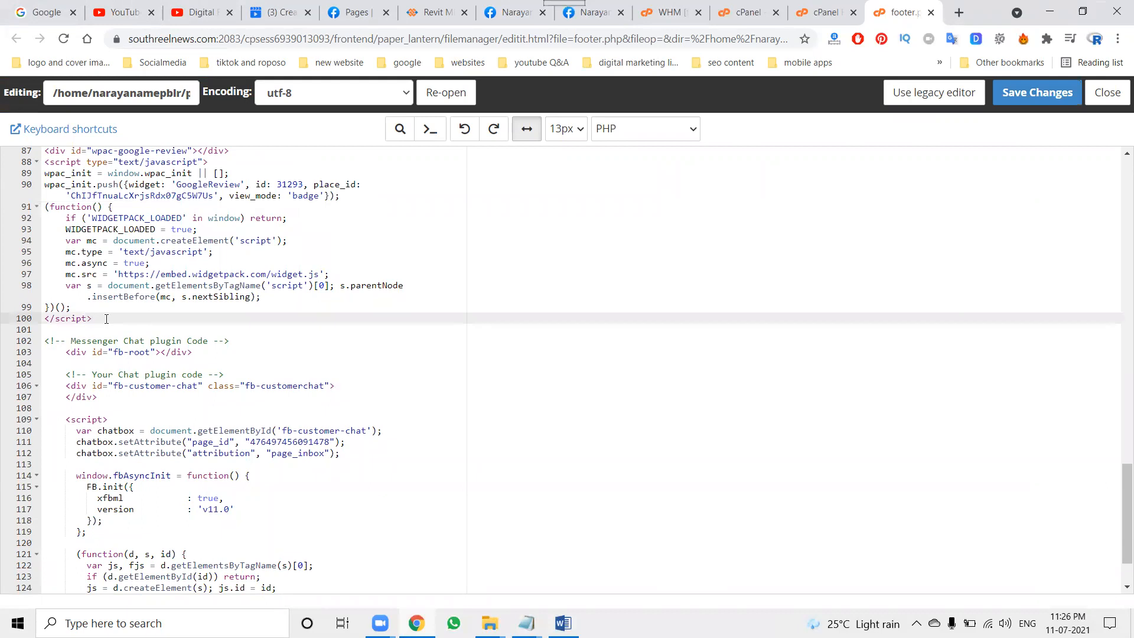
key(Return)
key(Return)
key(Return)
key(Return)
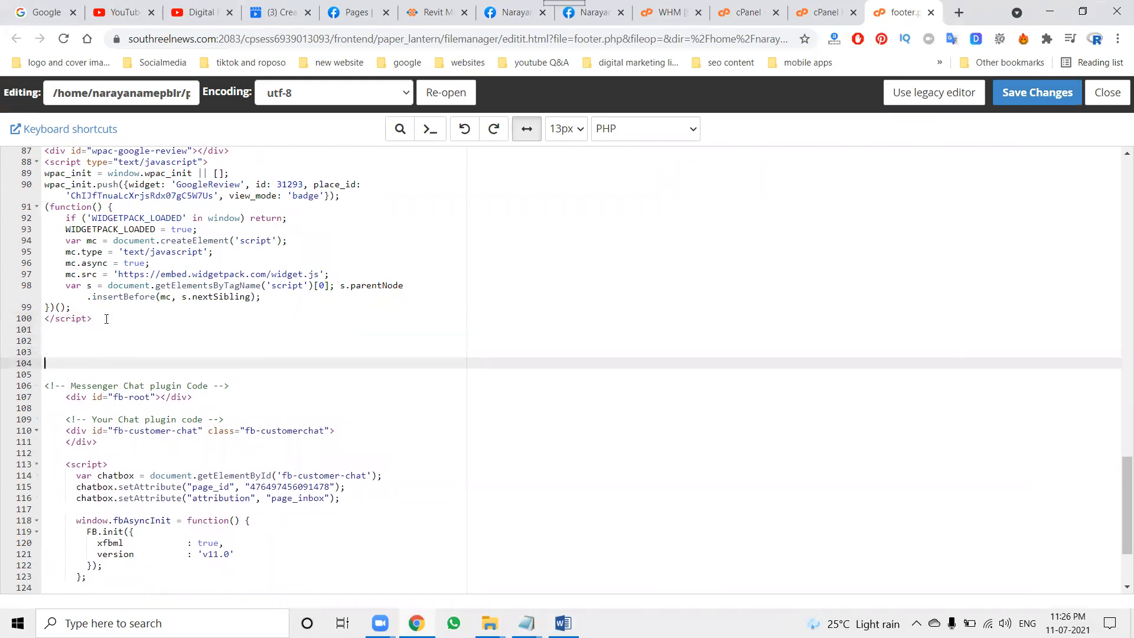
key(ctrl+v)
click(1015, 97)
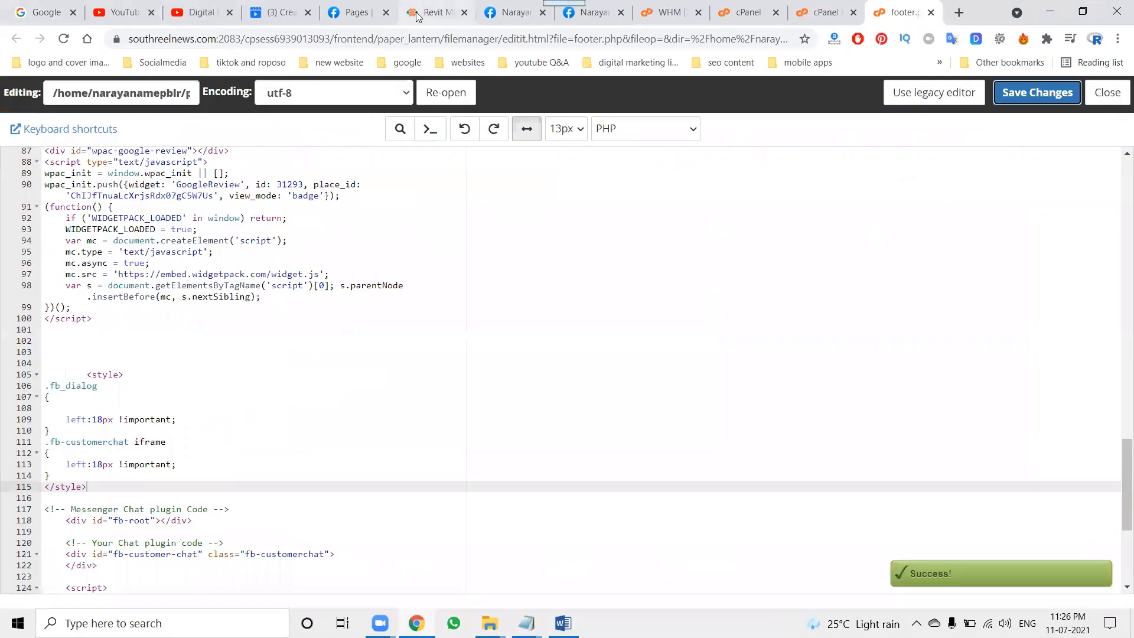
Reload the narayanamepblr.com website and open the Messenger chat to check the position of its window and icon
click(416, 14)
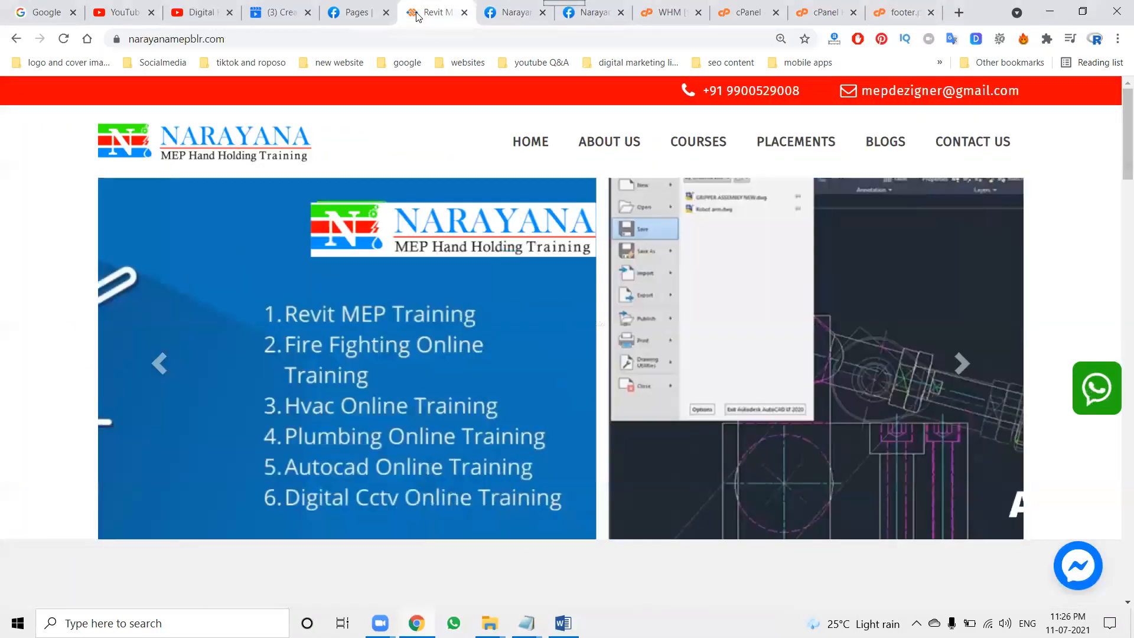
key(F5)
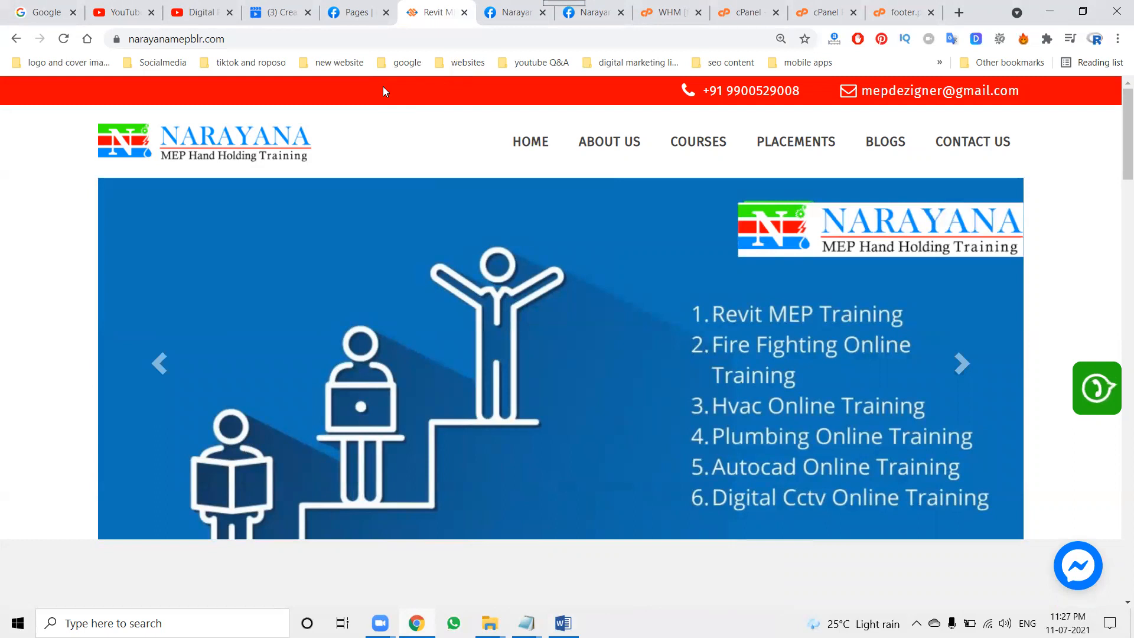
click(1078, 573)
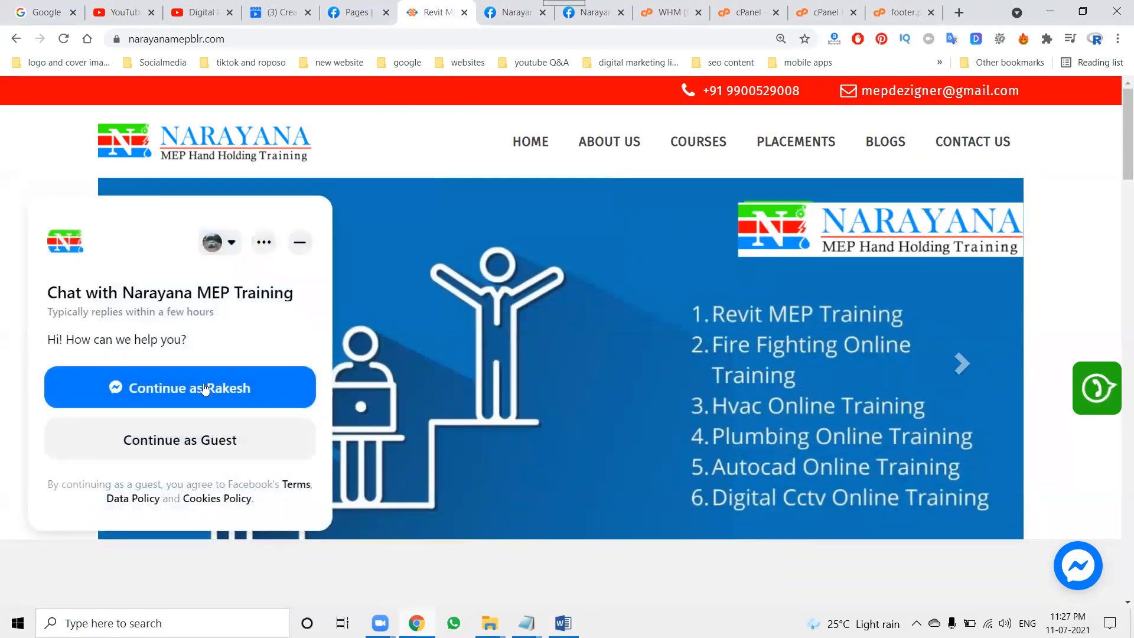
click(299, 242)
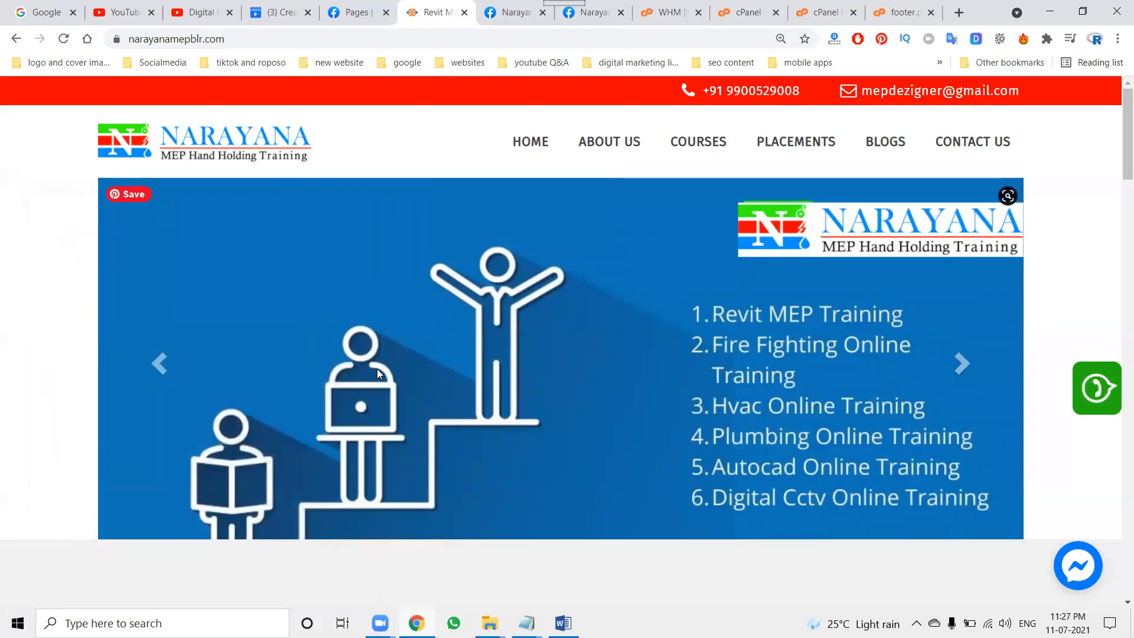
click(894, 6)
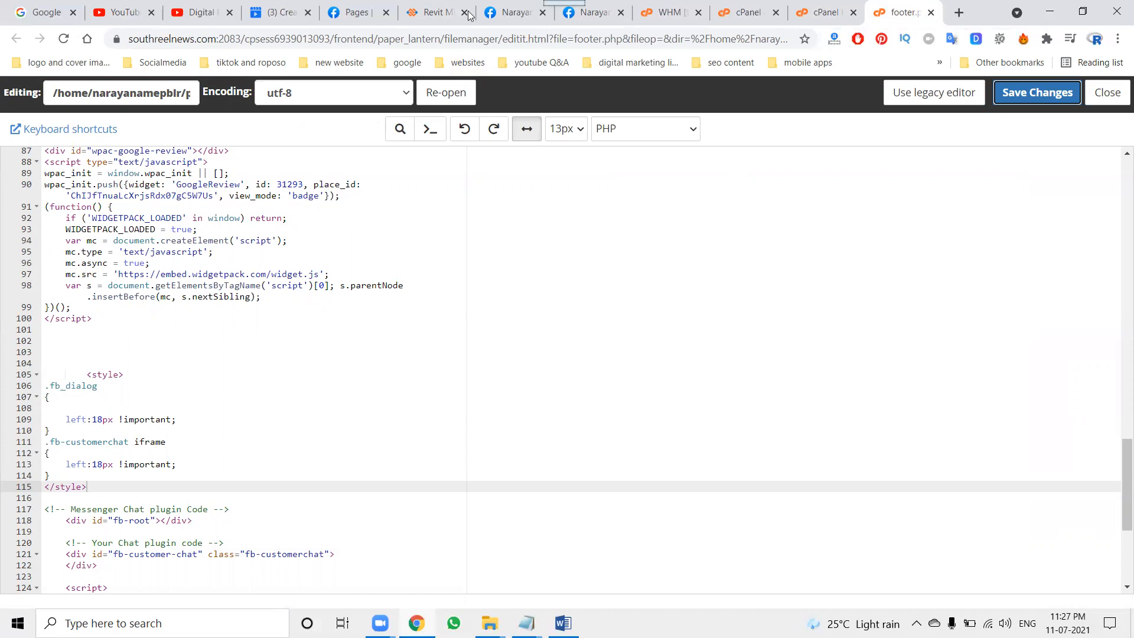
click(431, 7)
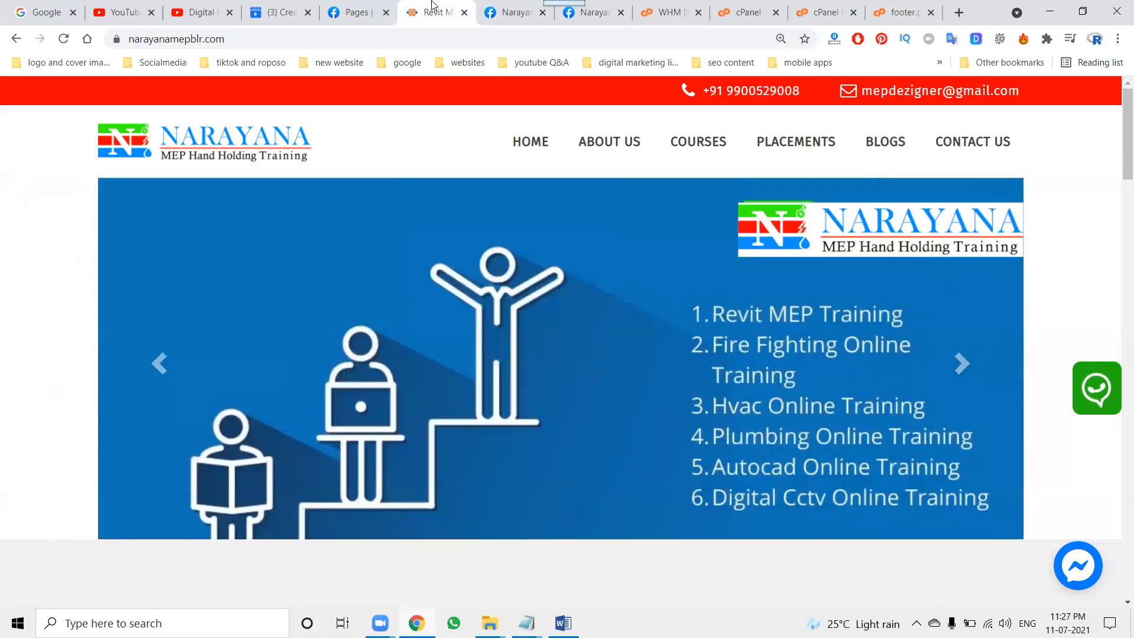
Return to the Facebook Page's Messaging settings and start the setup under Add Messenger to your website
click(509, 12)
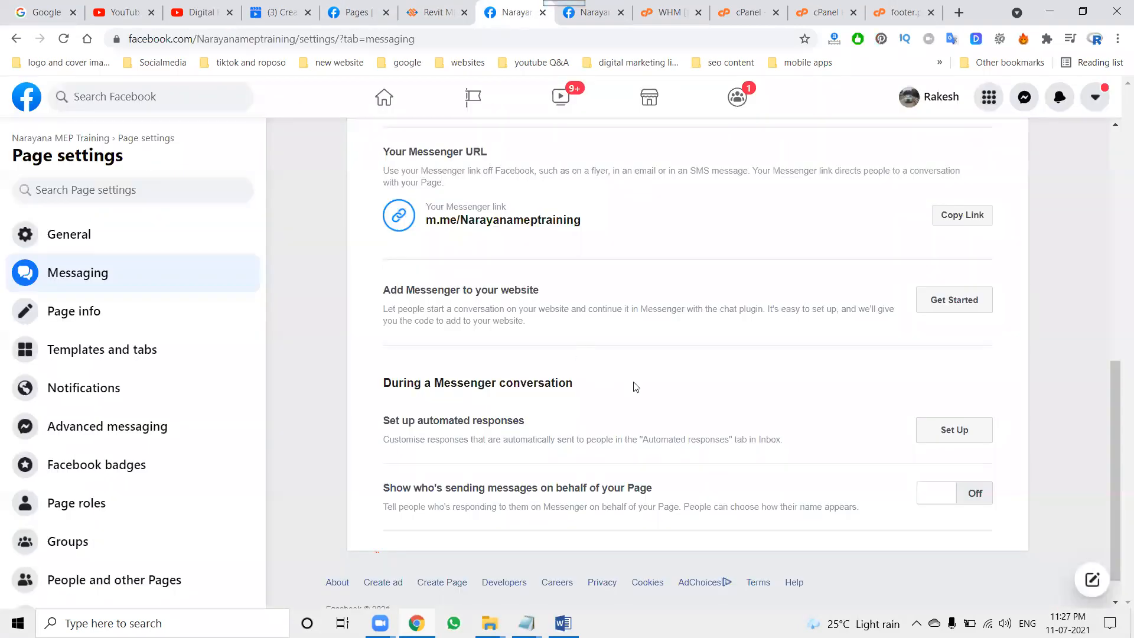
scroll(633, 385, up, 3)
scroll(640, 391, down, 4)
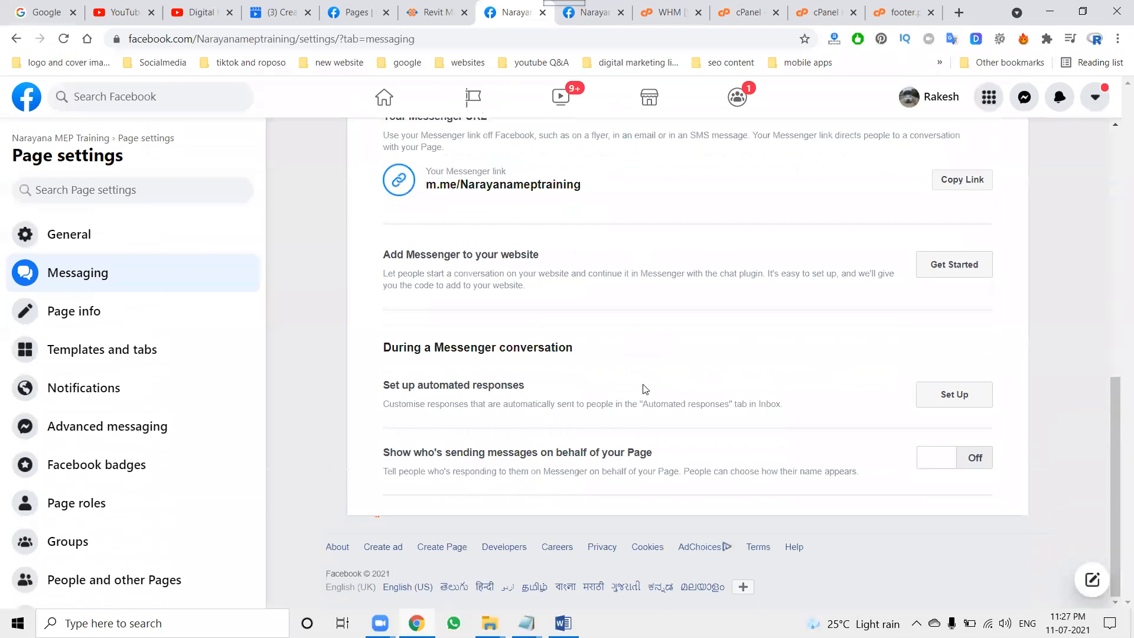
click(955, 265)
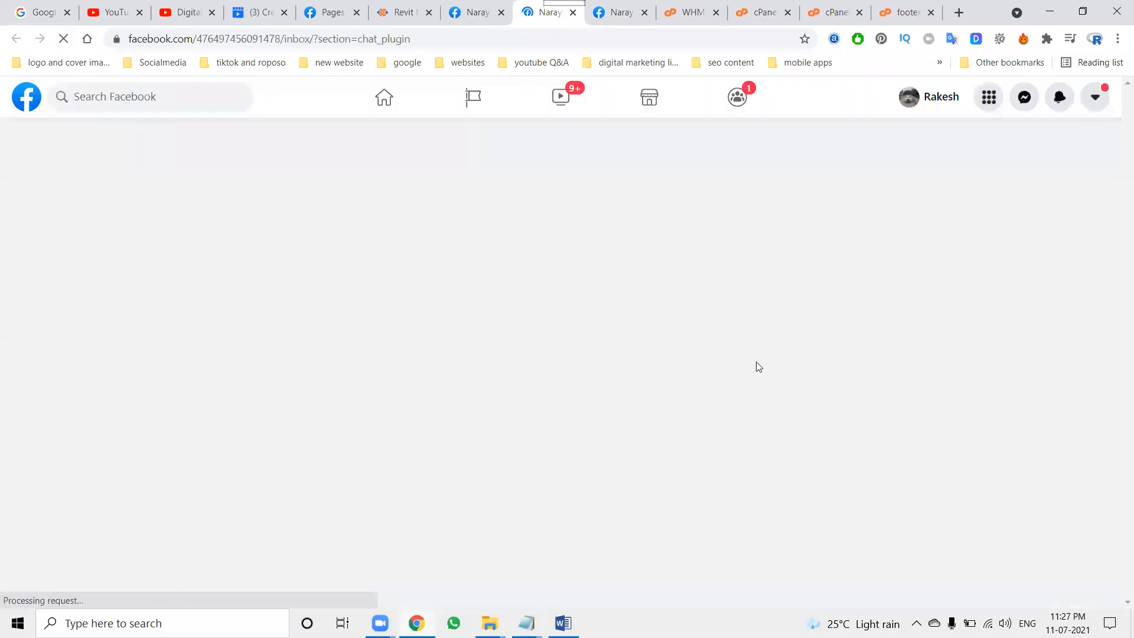
click(474, 9)
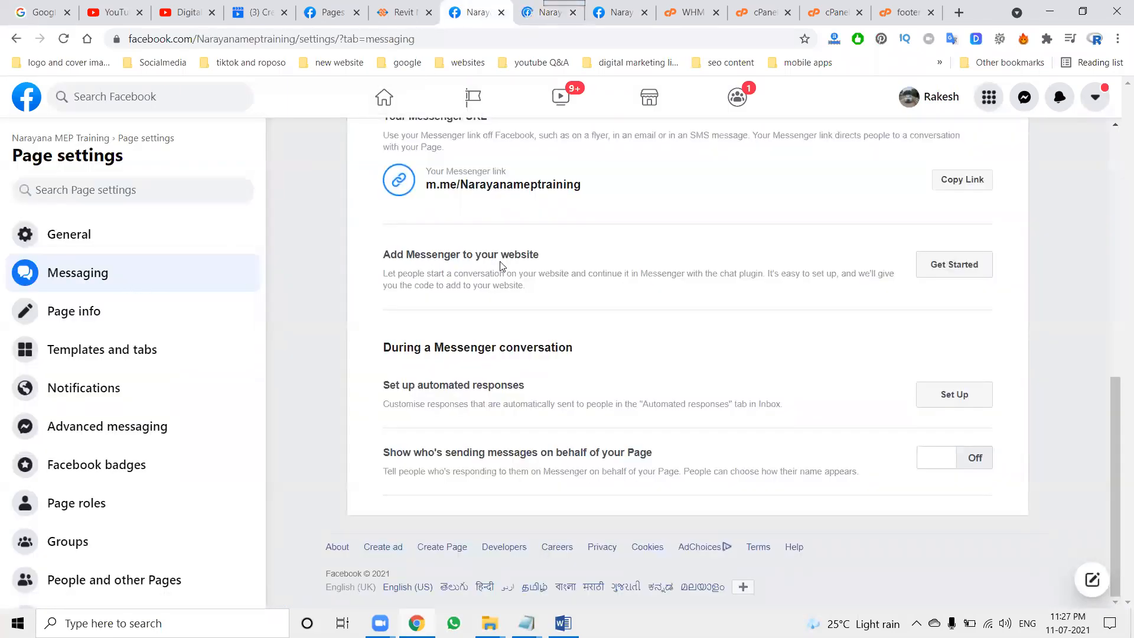
click(548, 12)
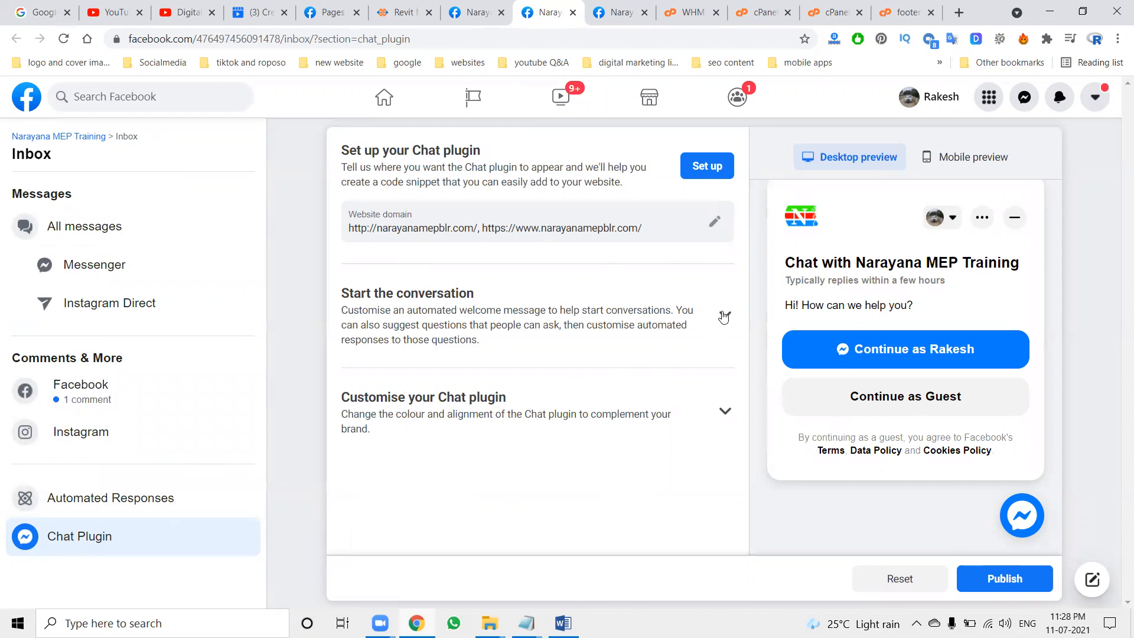
Expand the Start the conversation and Customise your Chat plugin sections to reach the alignment settings
click(723, 315)
scroll(654, 317, down, 3)
scroll(655, 317, down, 1)
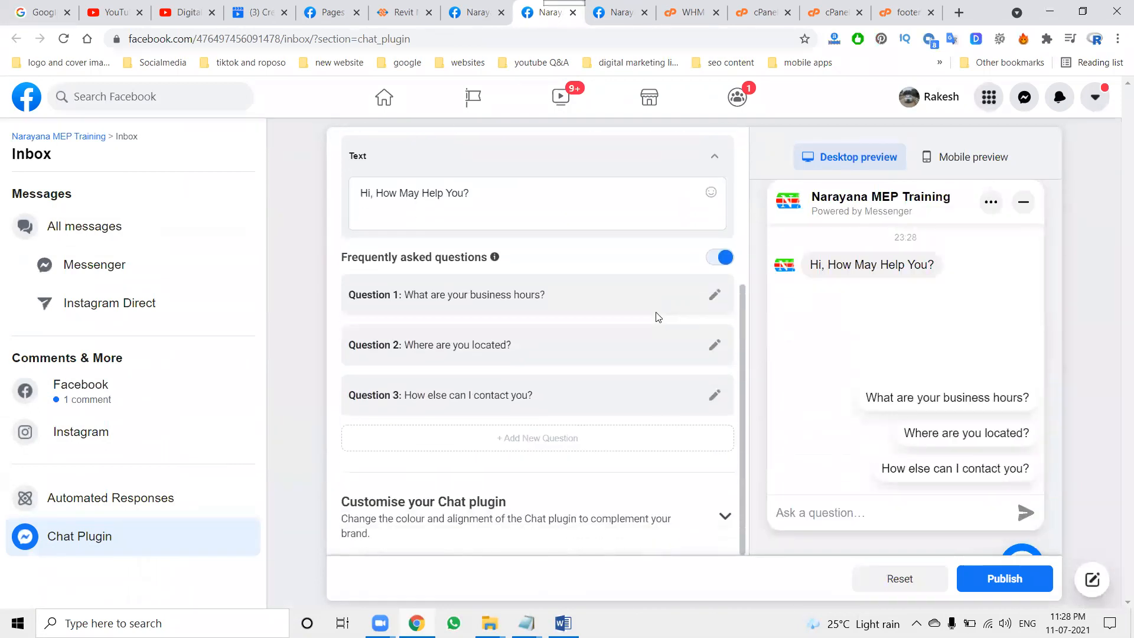
click(720, 516)
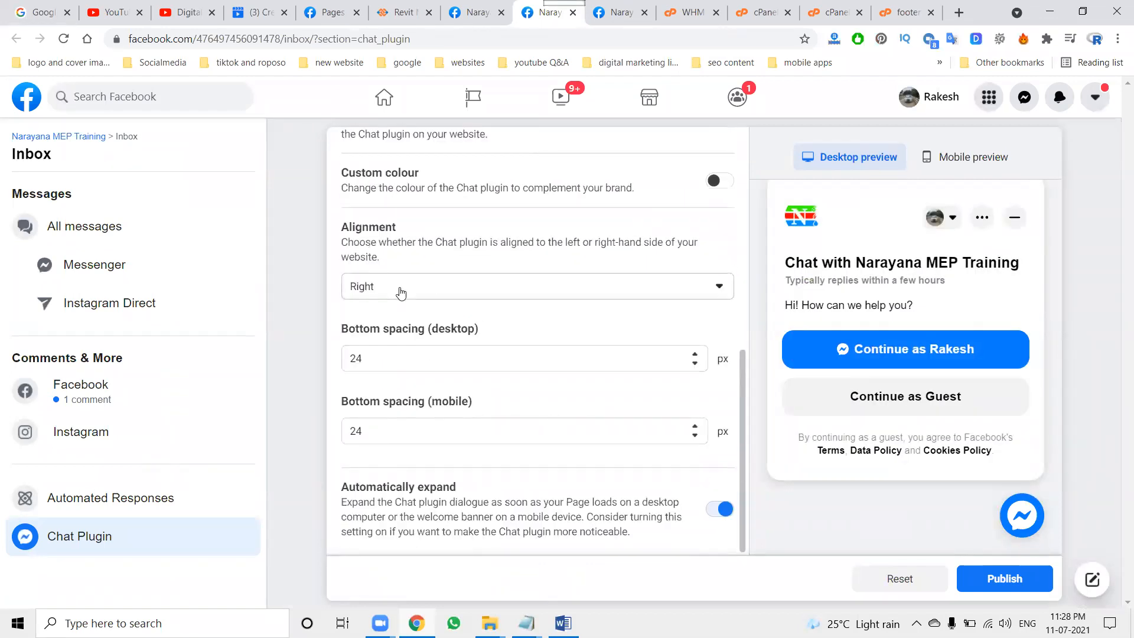
Delete the pasted style block from footer.php in the cPanel editor, save the file and return to the Chat plugin settings
click(904, 11)
drag(86, 487, 57, 372)
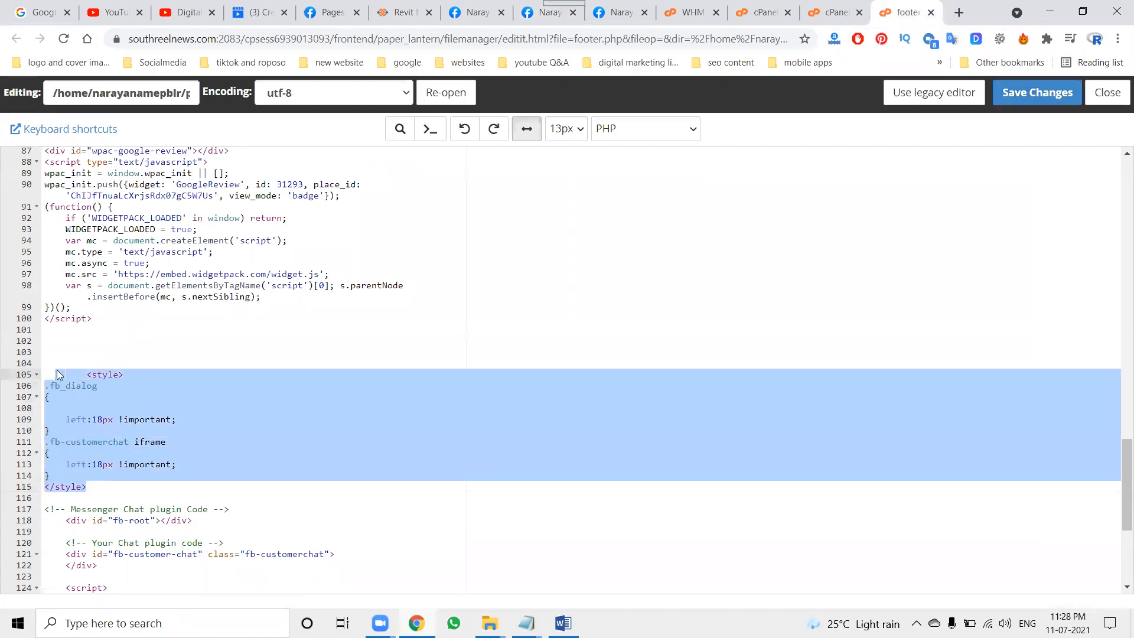
key(BackSpace)
click(1038, 96)
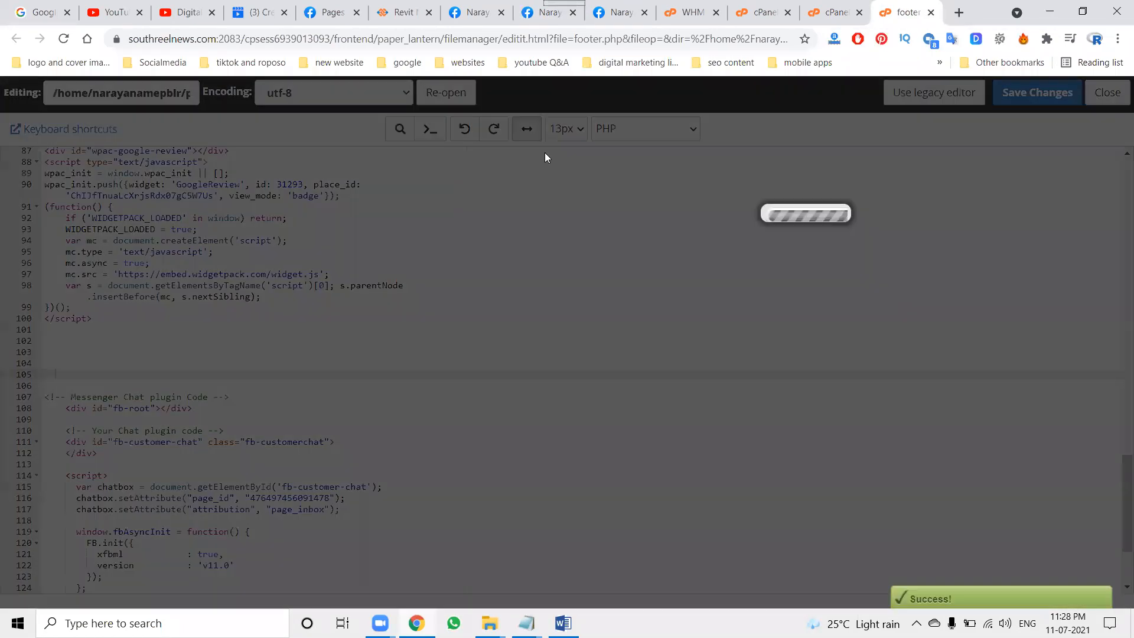
click(533, 22)
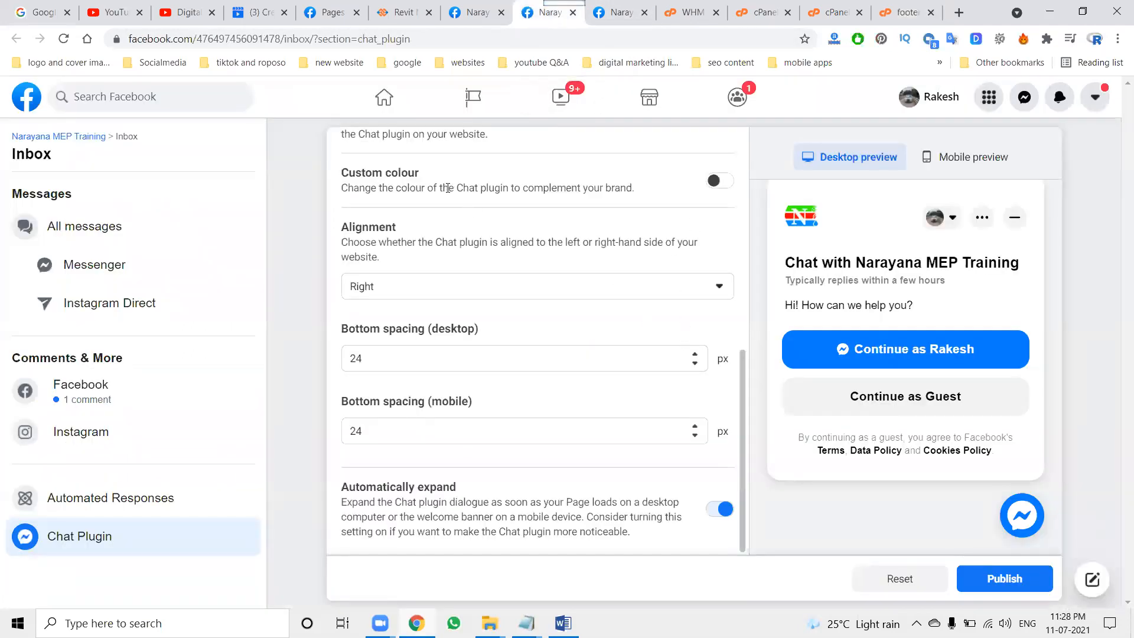
click(720, 181)
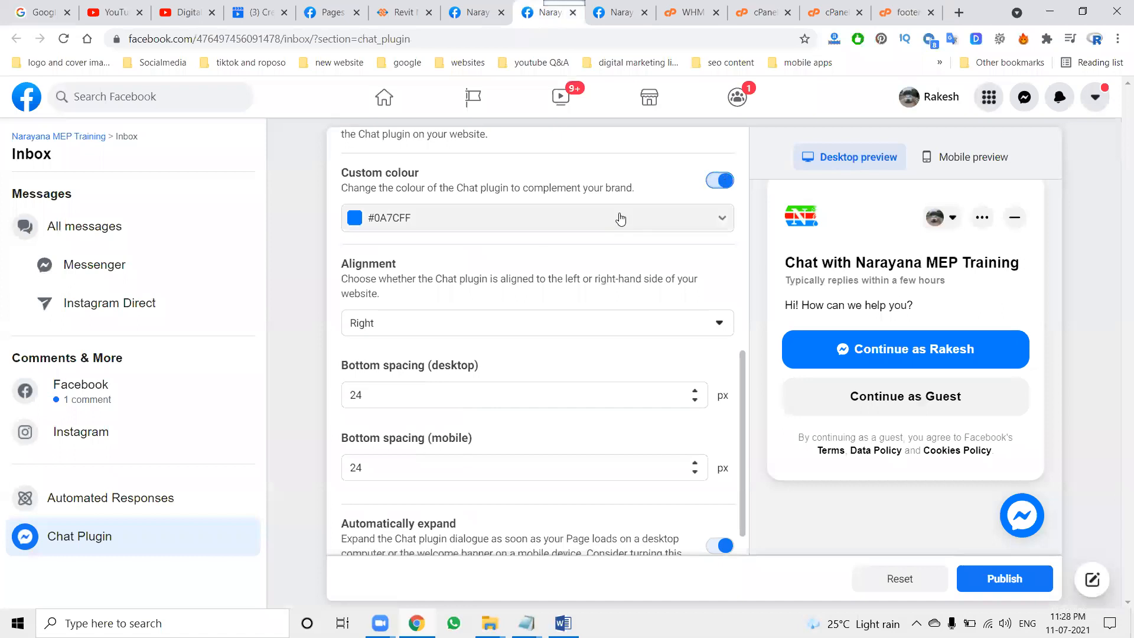
click(620, 218)
click(718, 180)
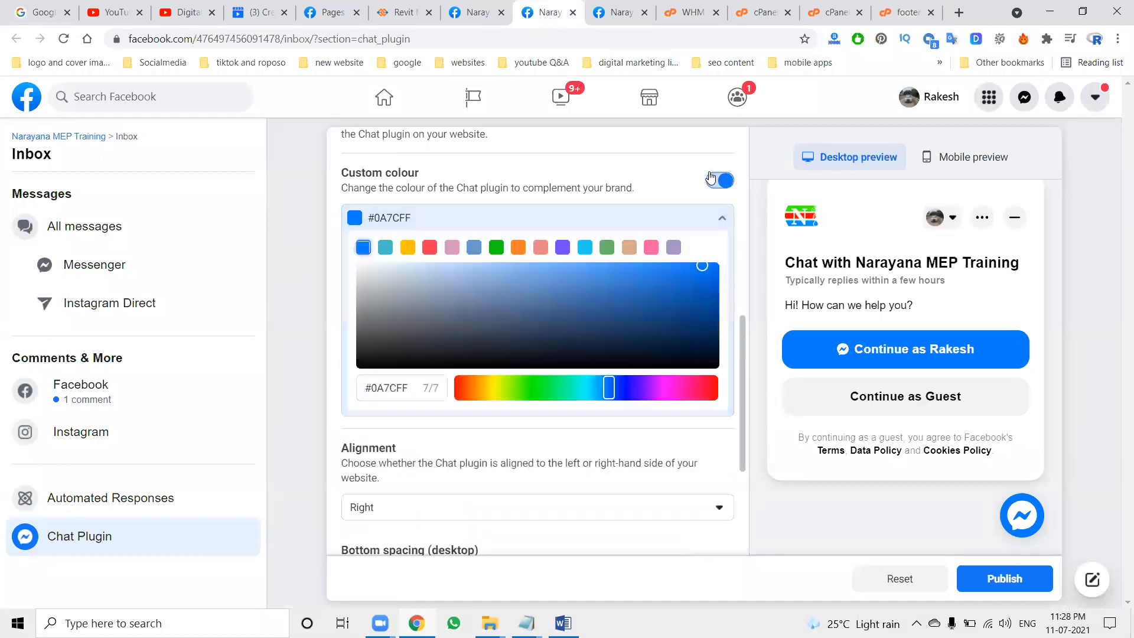
Set the Chat plugin's alignment to Left and publish the change
click(627, 295)
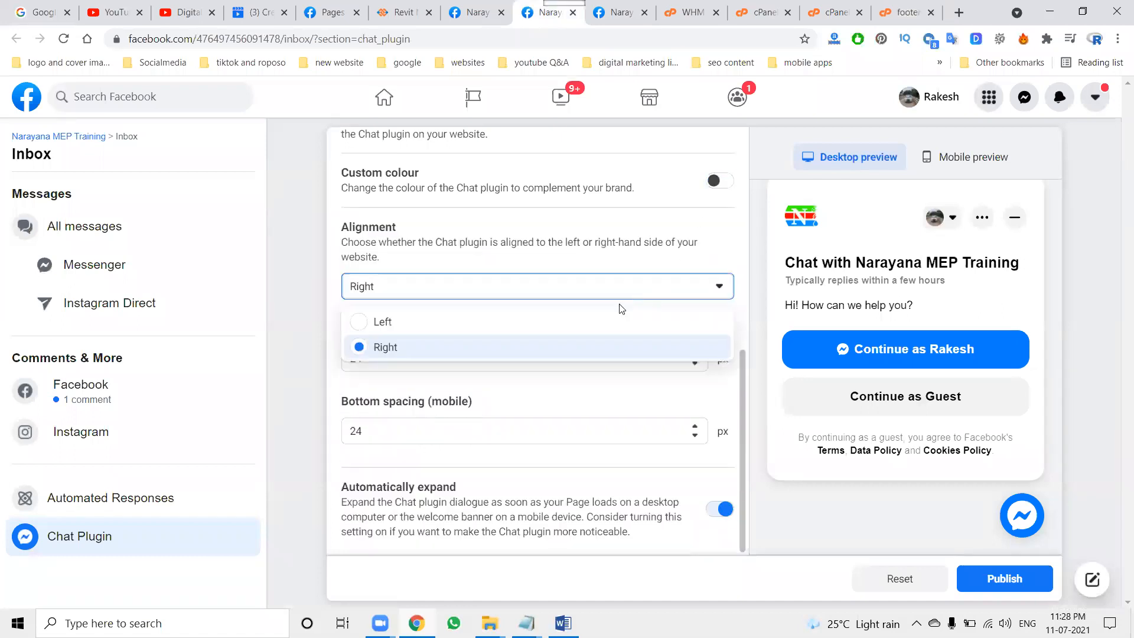
click(590, 320)
click(1010, 578)
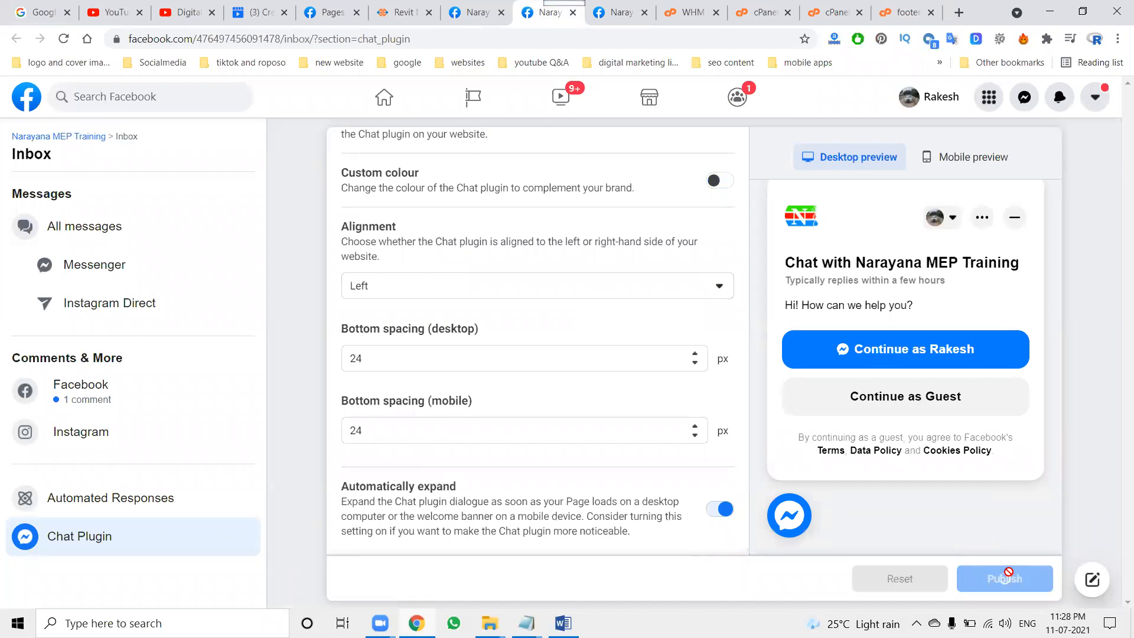
Reload the narayanamepblr.com website and search its page source for "face" to examine the Messenger Chat plugin code
click(381, 7)
key(F5)
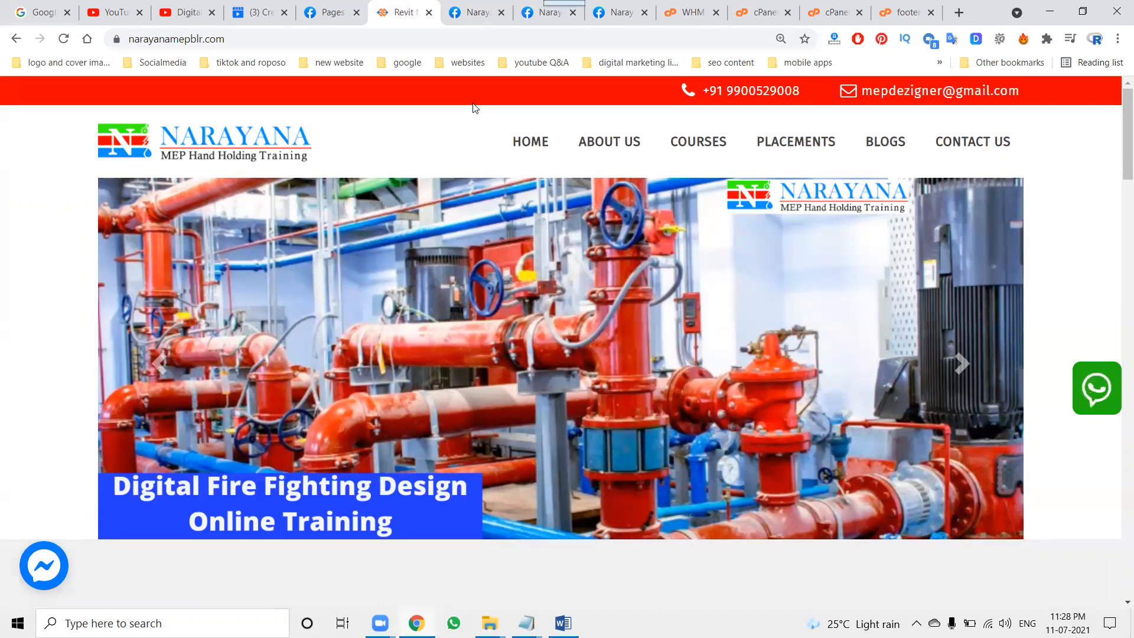
key(ctrl+u)
key(ctrl+f)
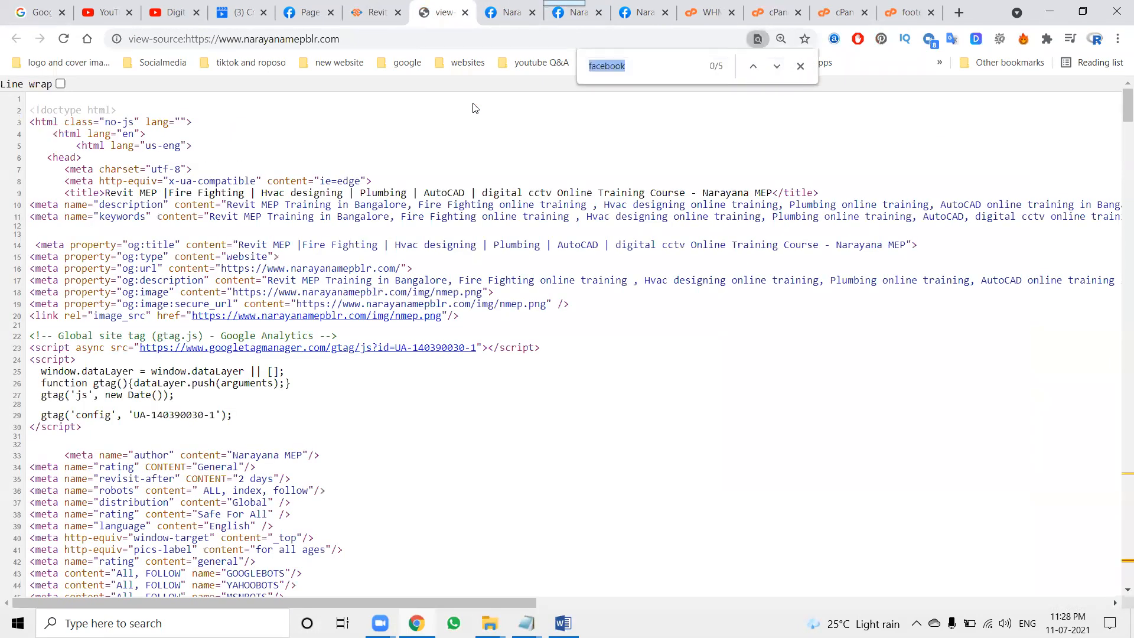
text(face)
key(Return)
key(Return)
key(Return)
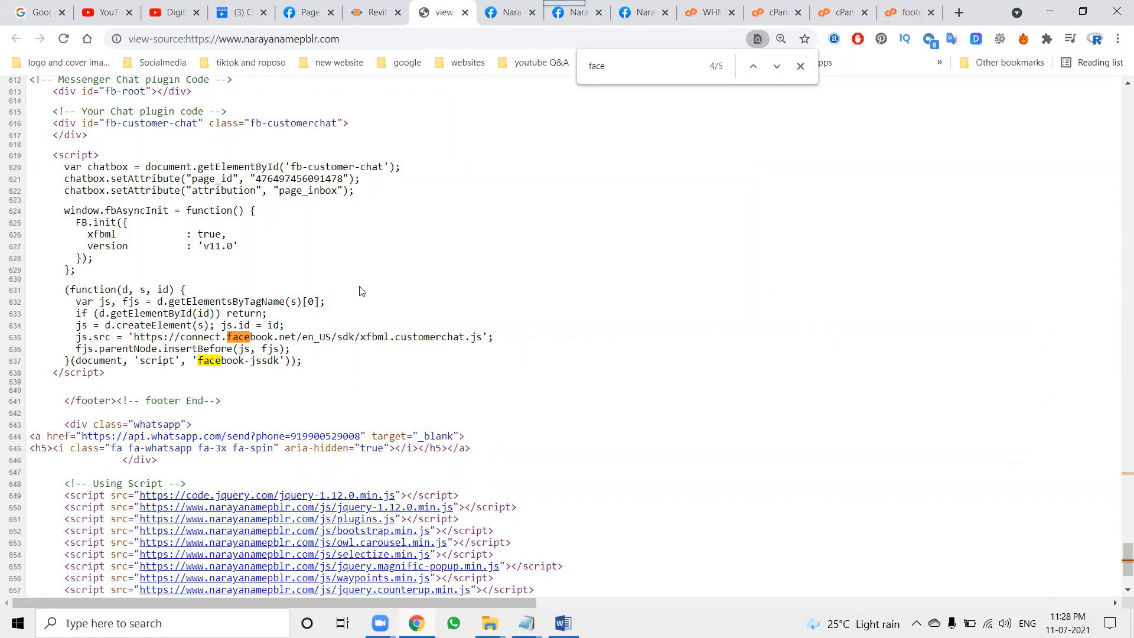
scroll(351, 277, up, 1)
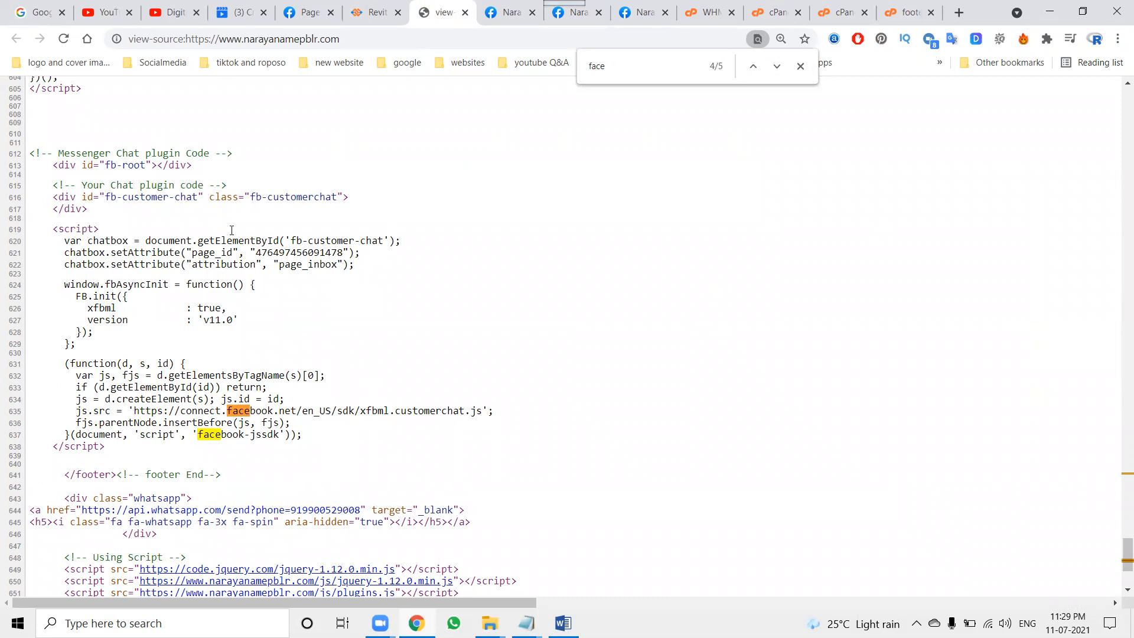
Return to the website, open the Messenger chat, continue as a guest and send the message "hi"
click(349, 7)
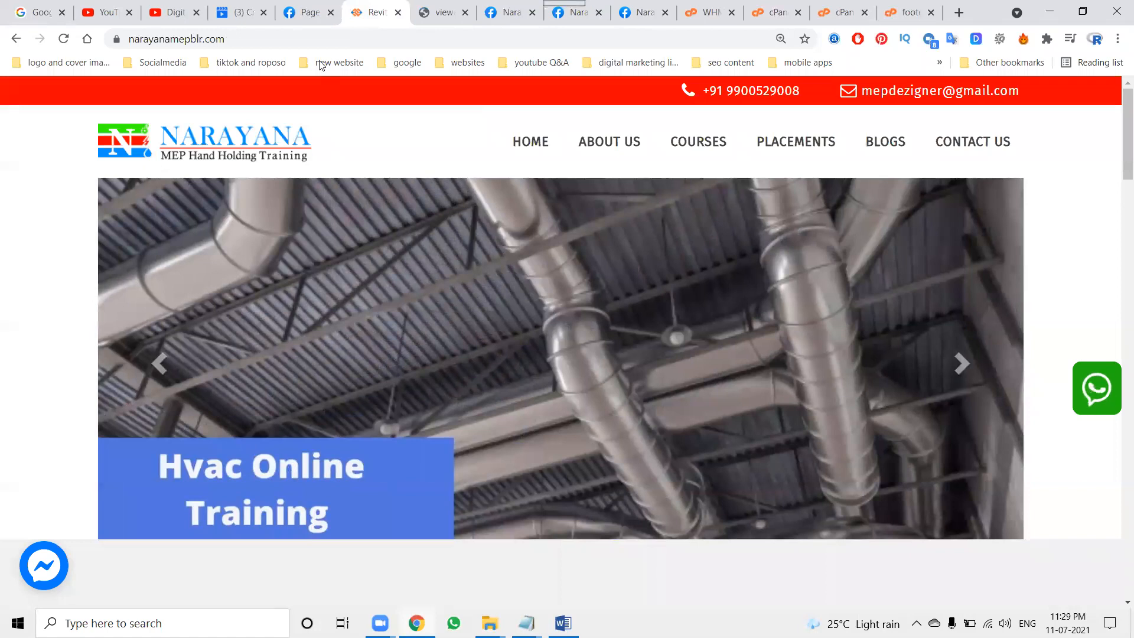
click(66, 573)
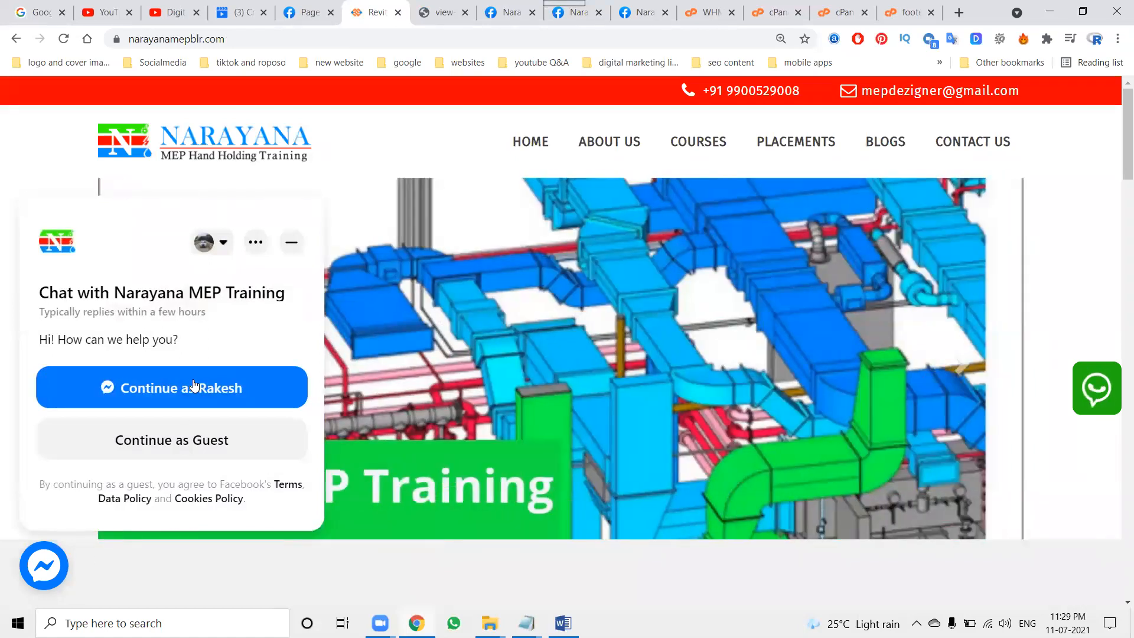
click(171, 440)
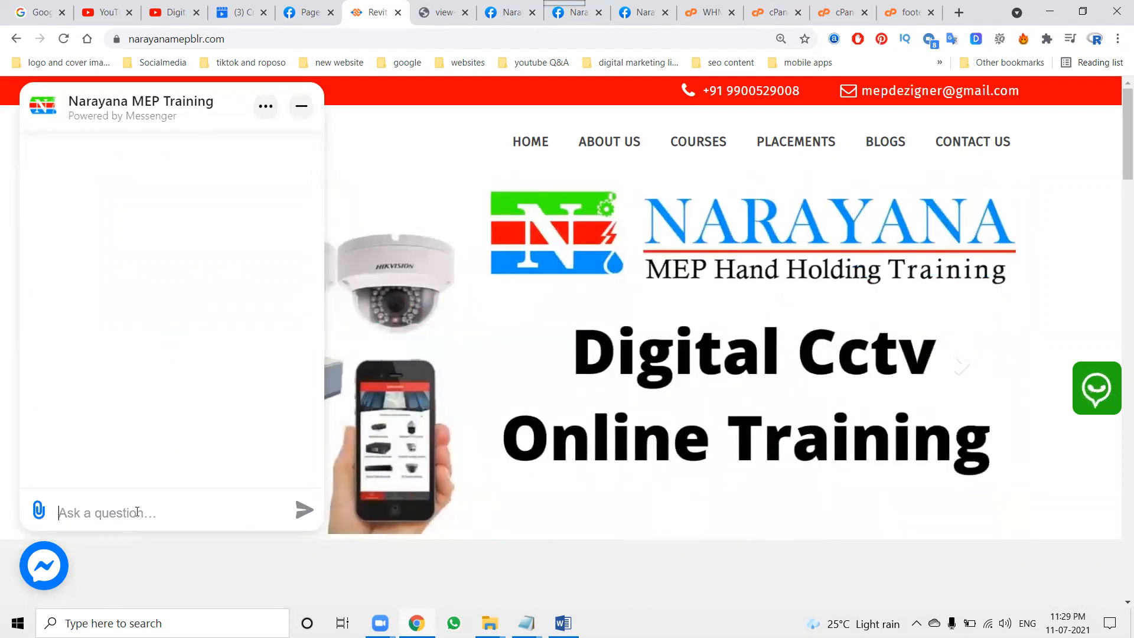
text(hi)
key(Return)
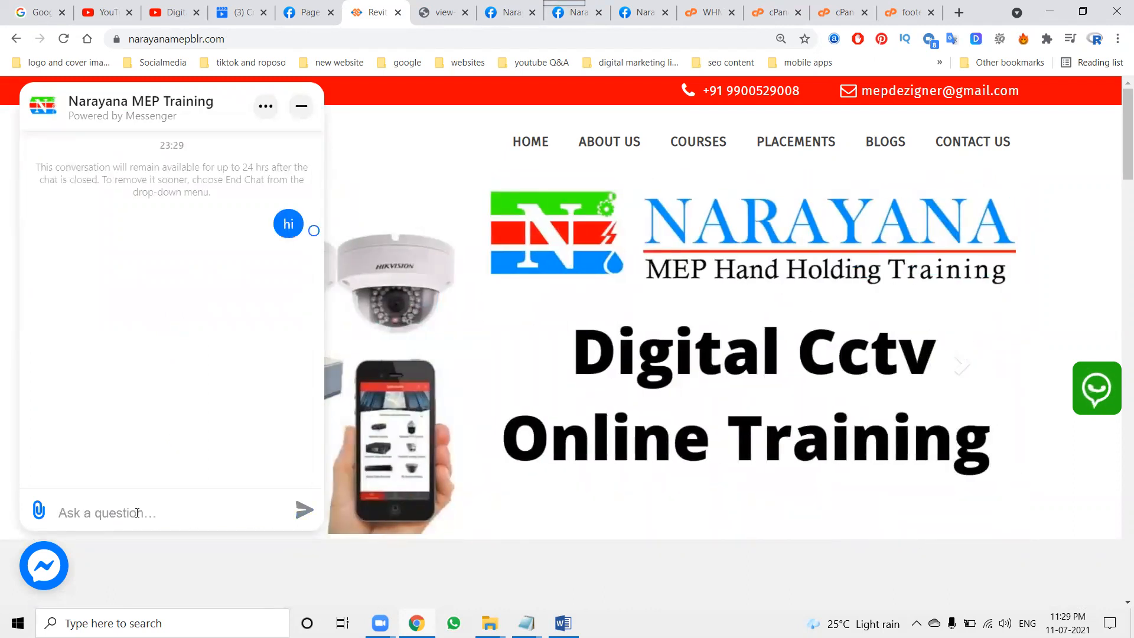
Open all messages in the Facebook Page inbox to check the guest's "hi" message, then return to the narayanamepblr.com website
click(279, 8)
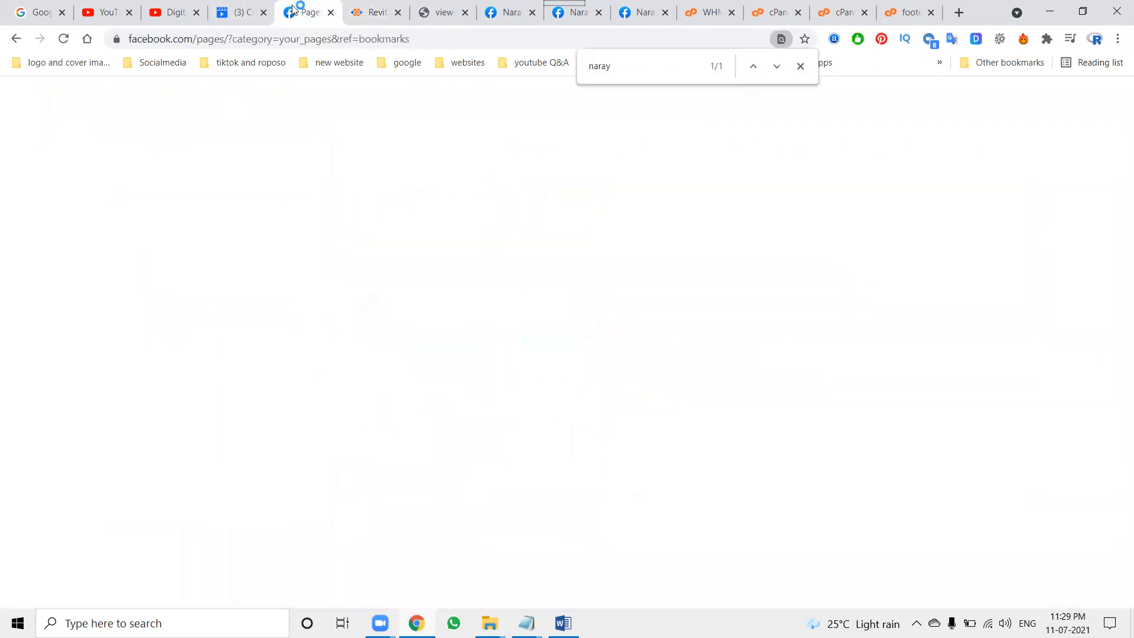
click(373, 12)
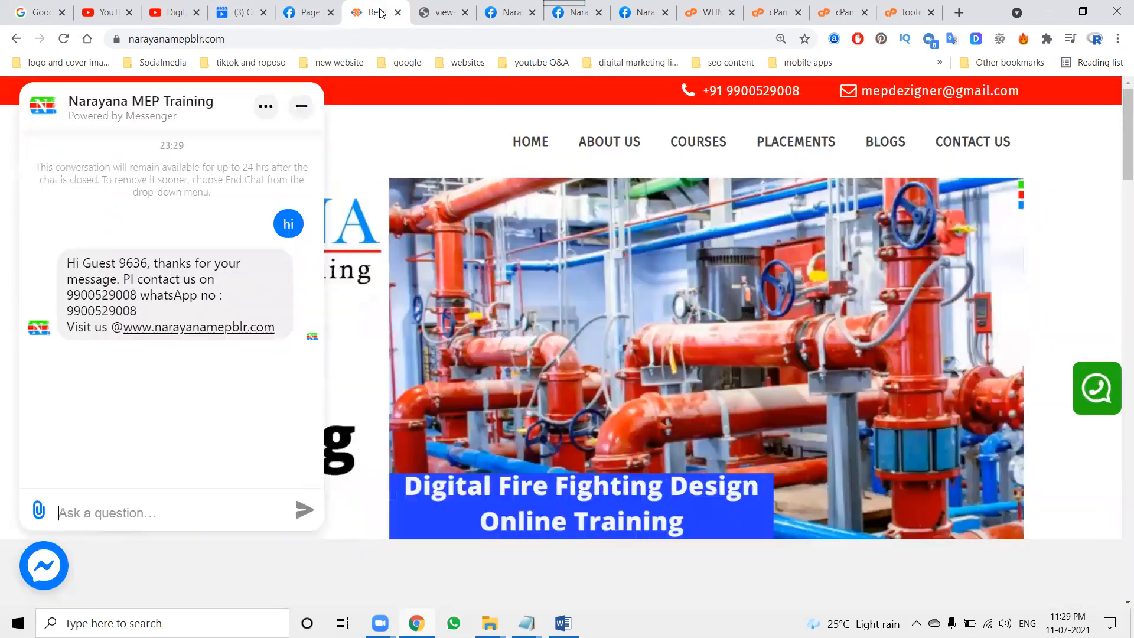
click(563, 15)
click(631, 15)
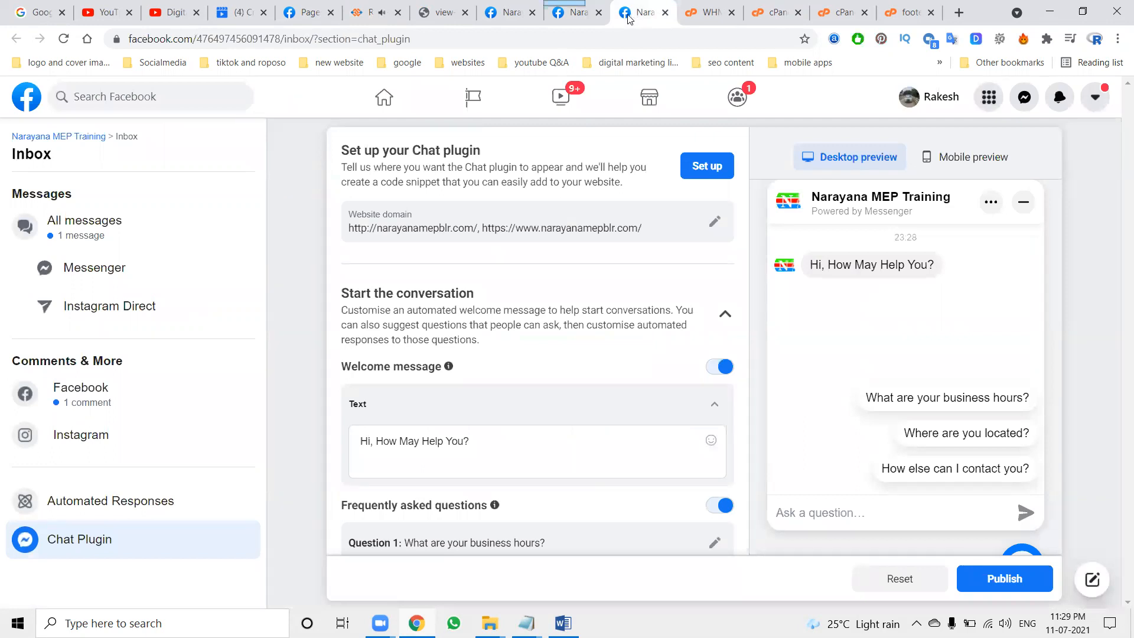
click(132, 222)
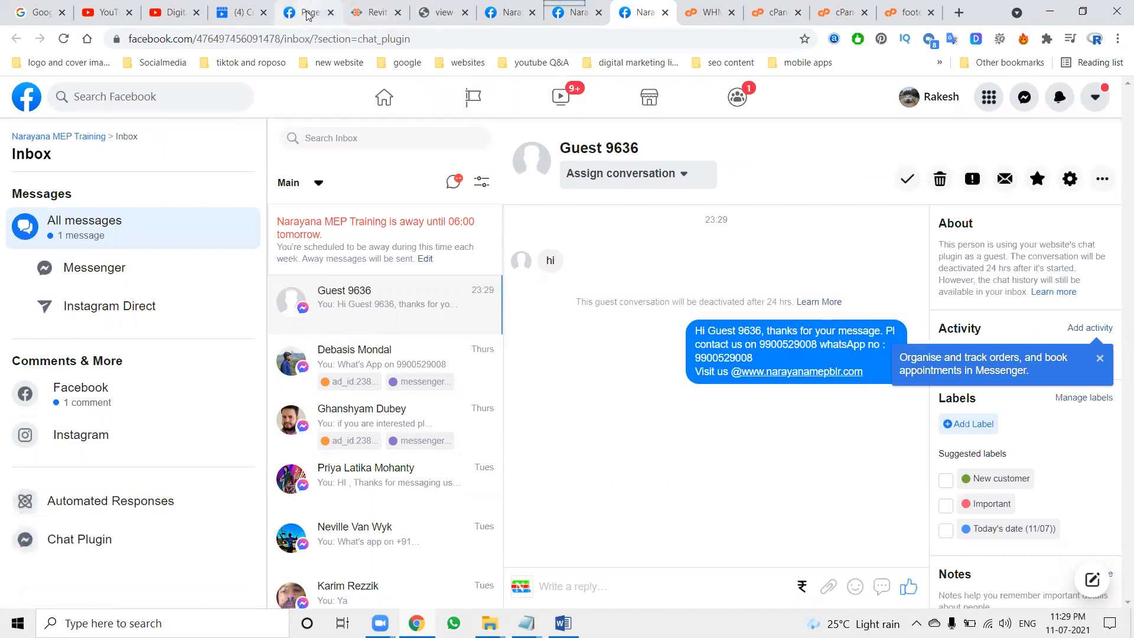
click(372, 12)
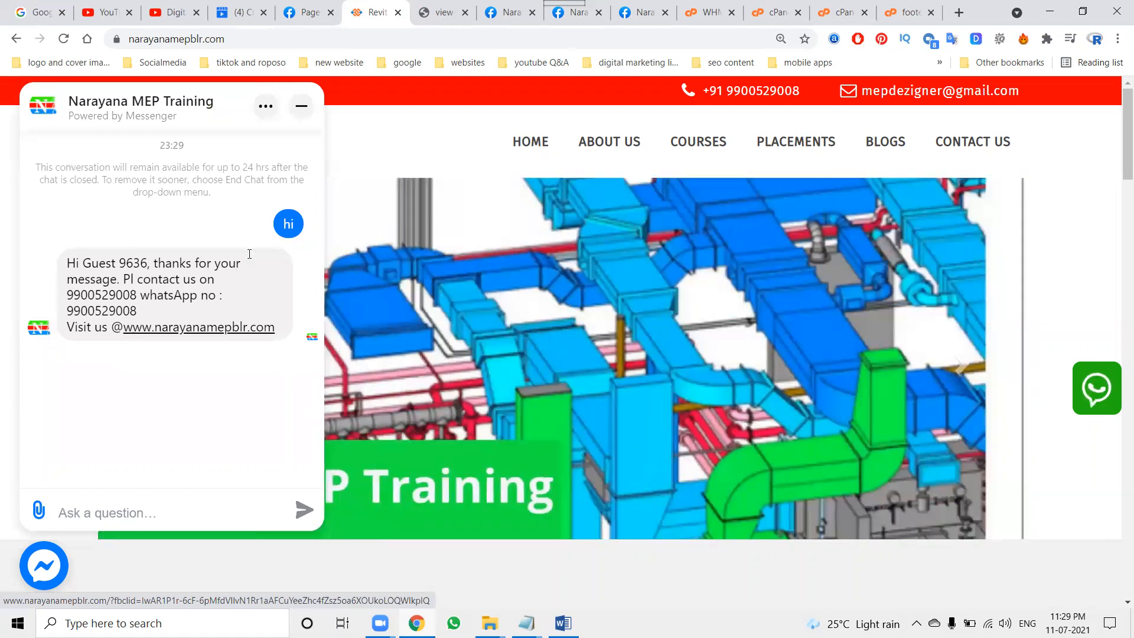
Turn off Guest chat in the Facebook Page's Chat plugin settings
click(498, 8)
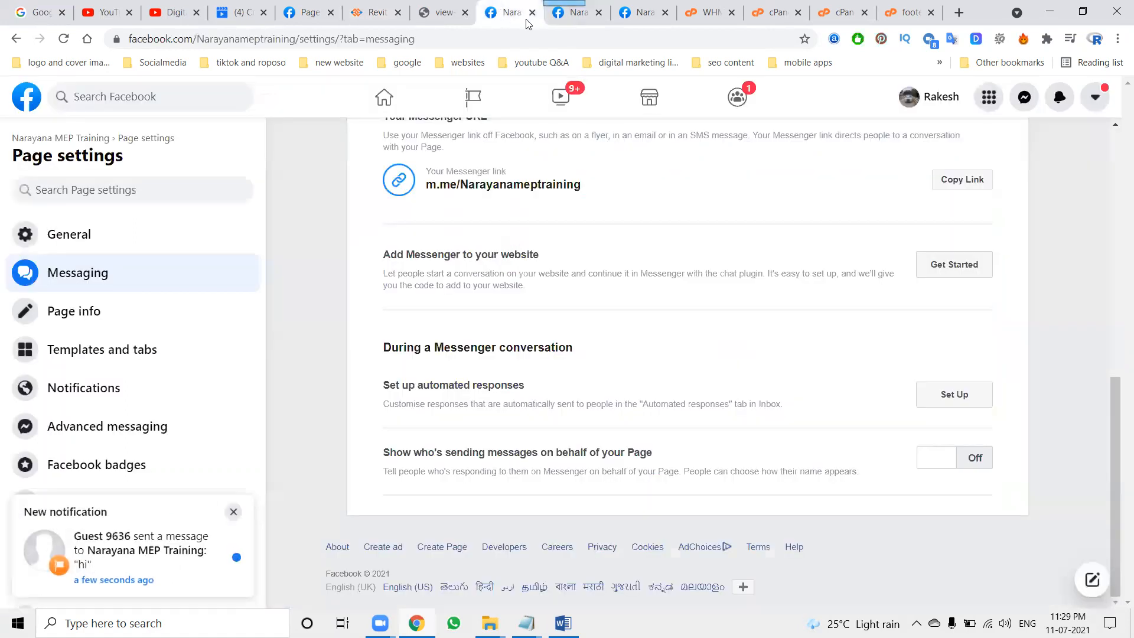
click(547, 19)
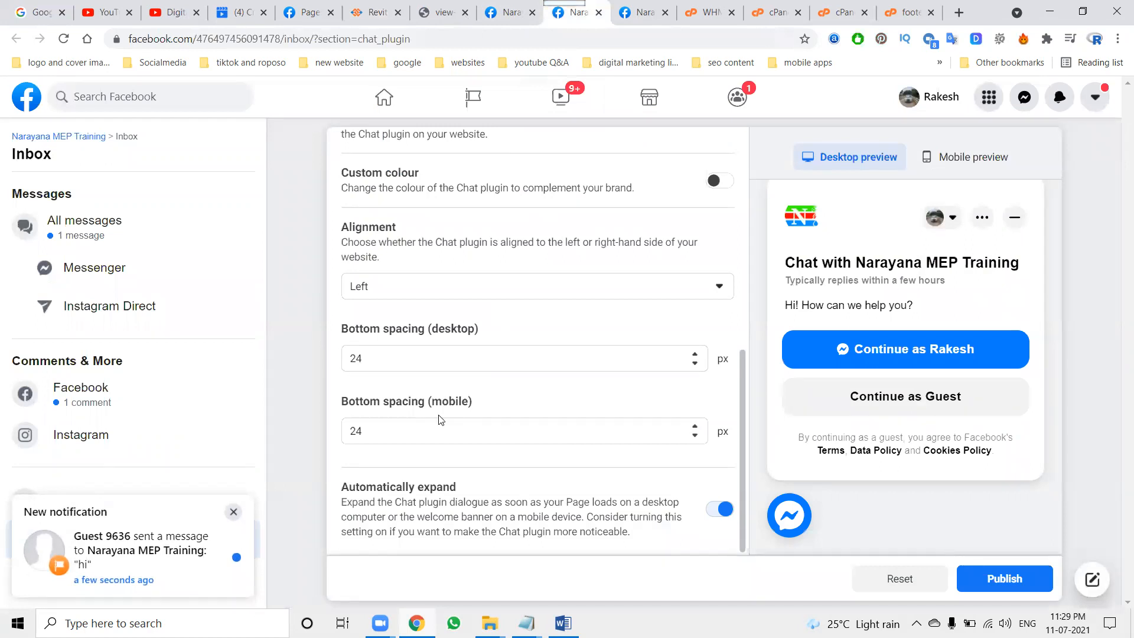
scroll(434, 416, up, 3)
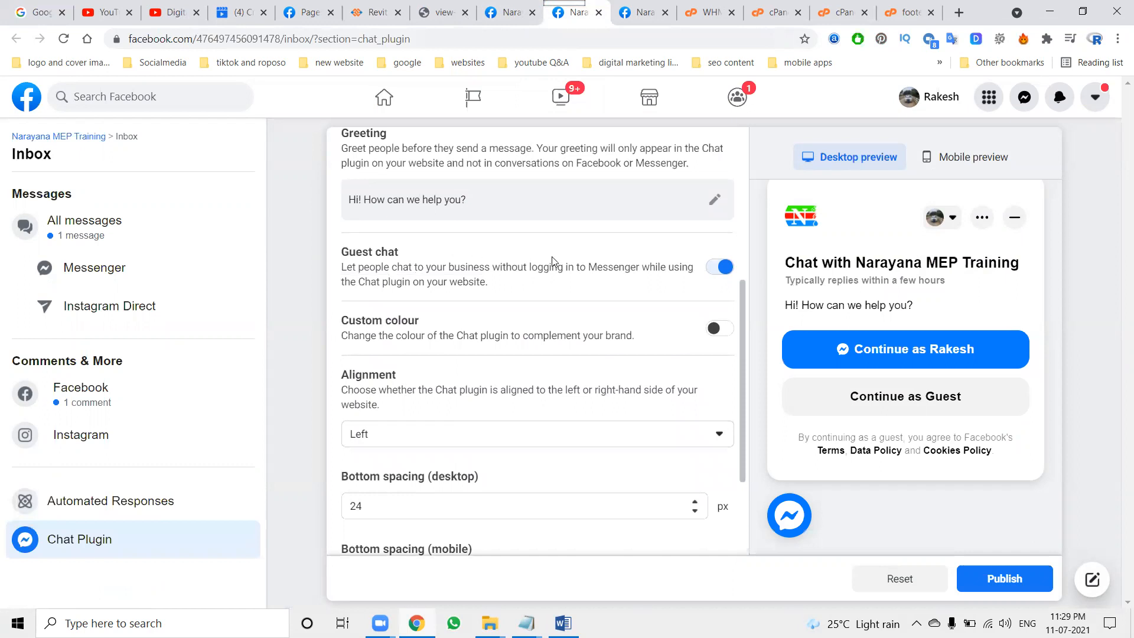
click(722, 267)
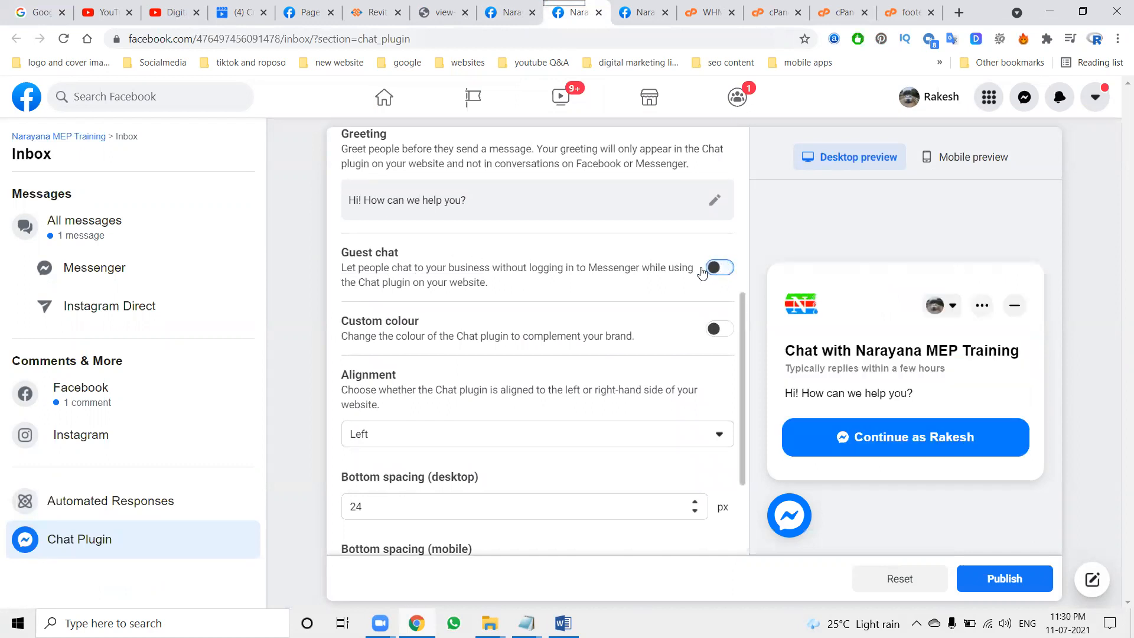
Reload the narayanamepblr.com website and open it in a new incognito window to check the chat's login options
click(371, 13)
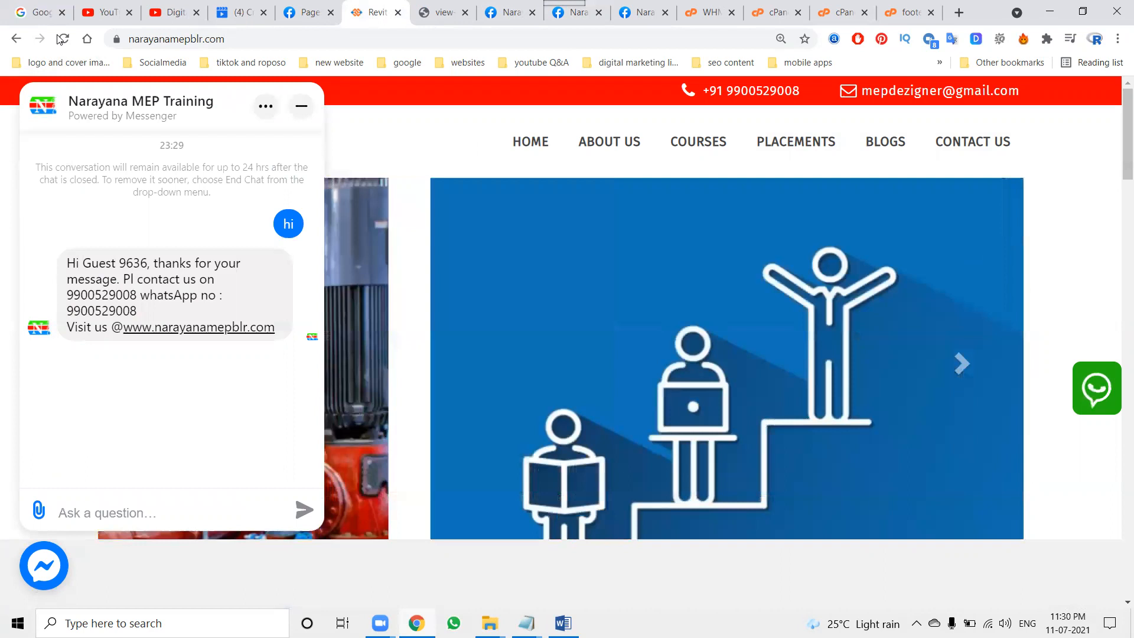
click(59, 39)
click(1117, 39)
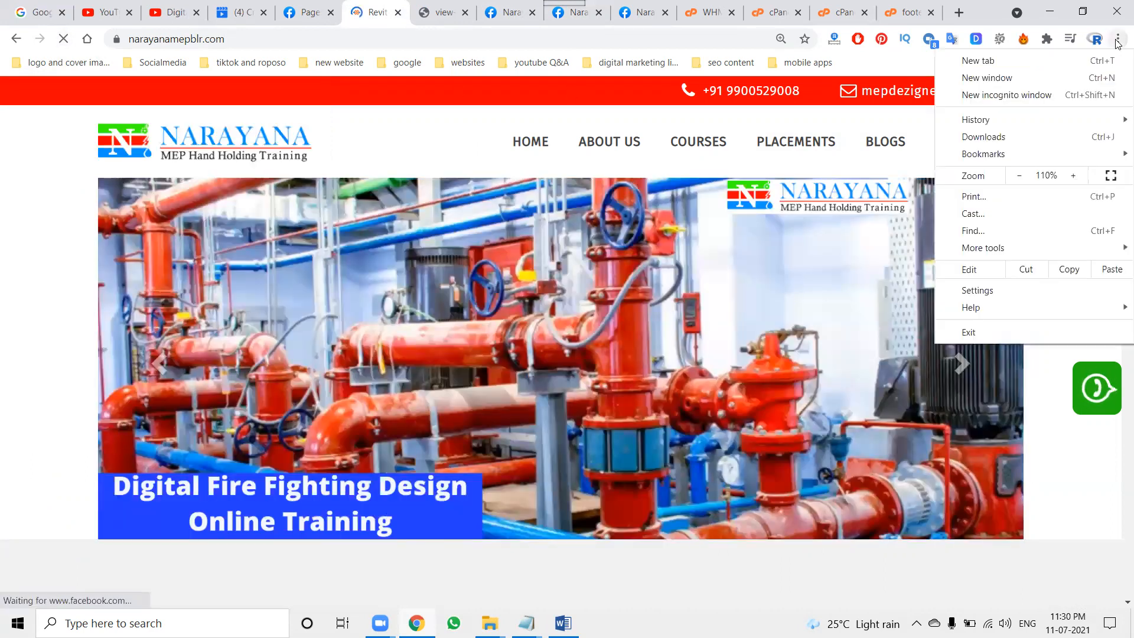
click(1075, 93)
text(nar)
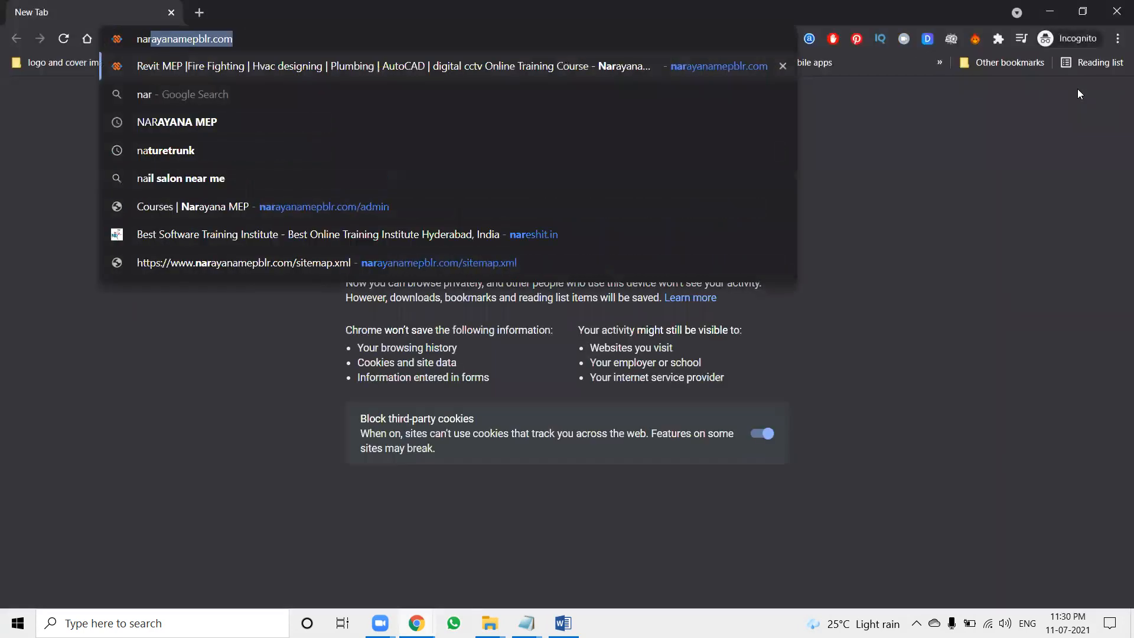
key(Return)
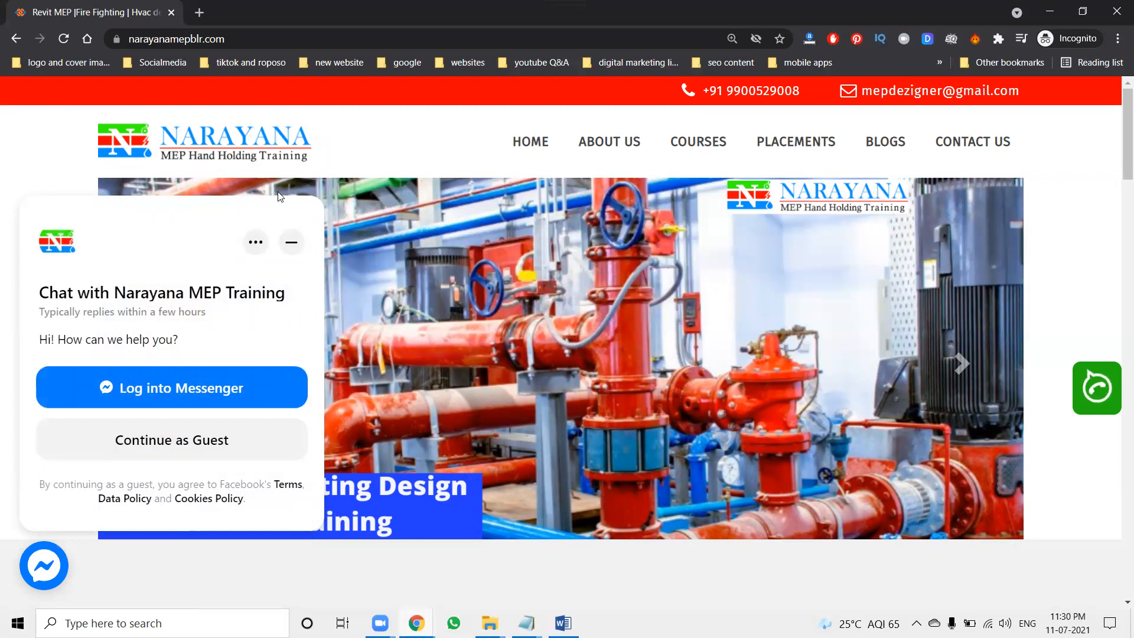
Return to the Chat plugin settings and publish the Guest chat change
click(1049, 12)
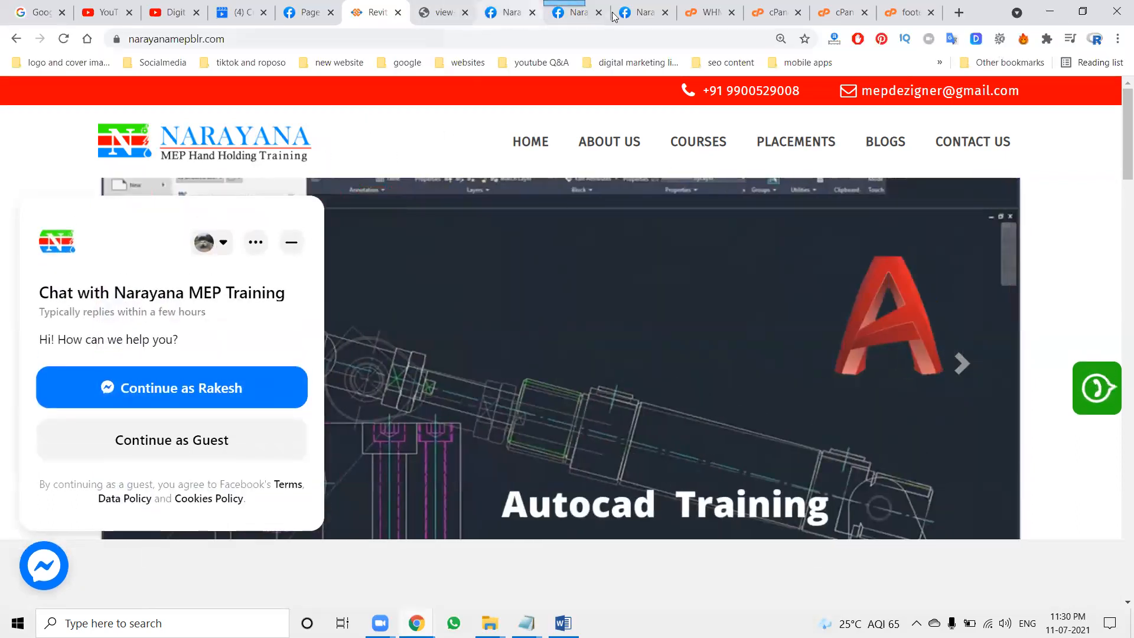
click(566, 16)
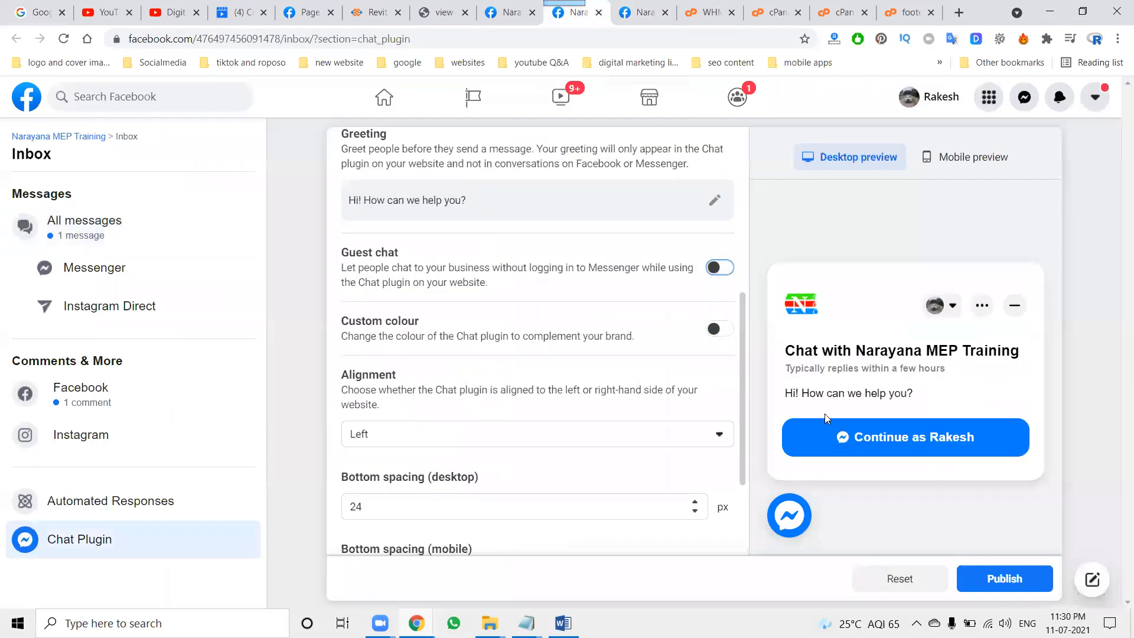
click(1000, 575)
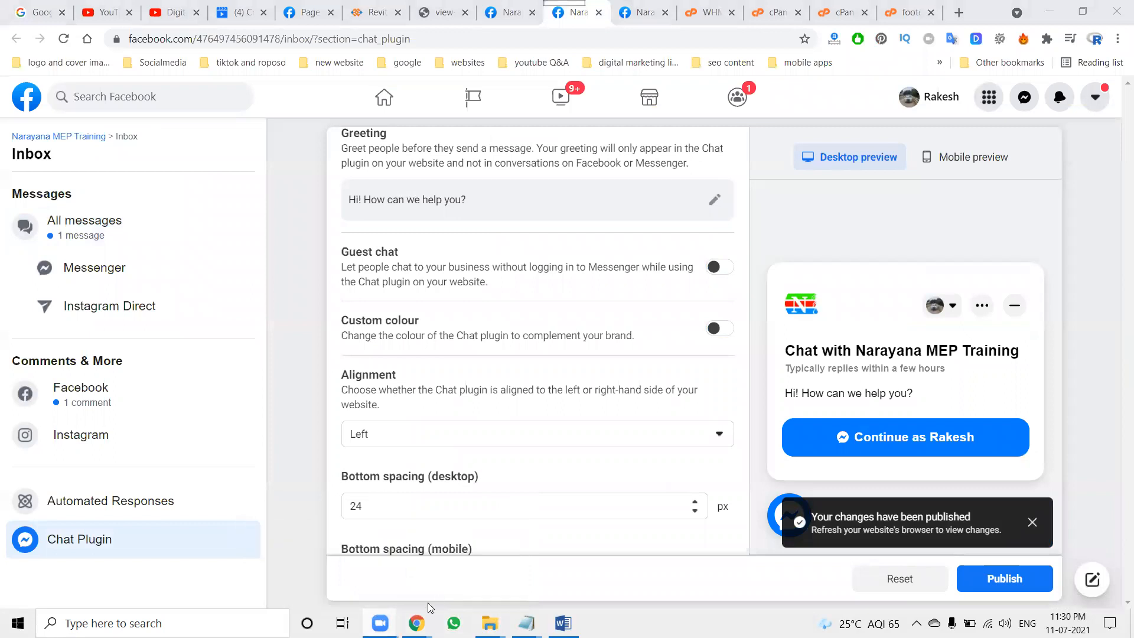
Refresh narayanamepblr.com in the incognito window to check the chat's login options, and close that window
mouse_move(419, 619)
click(461, 571)
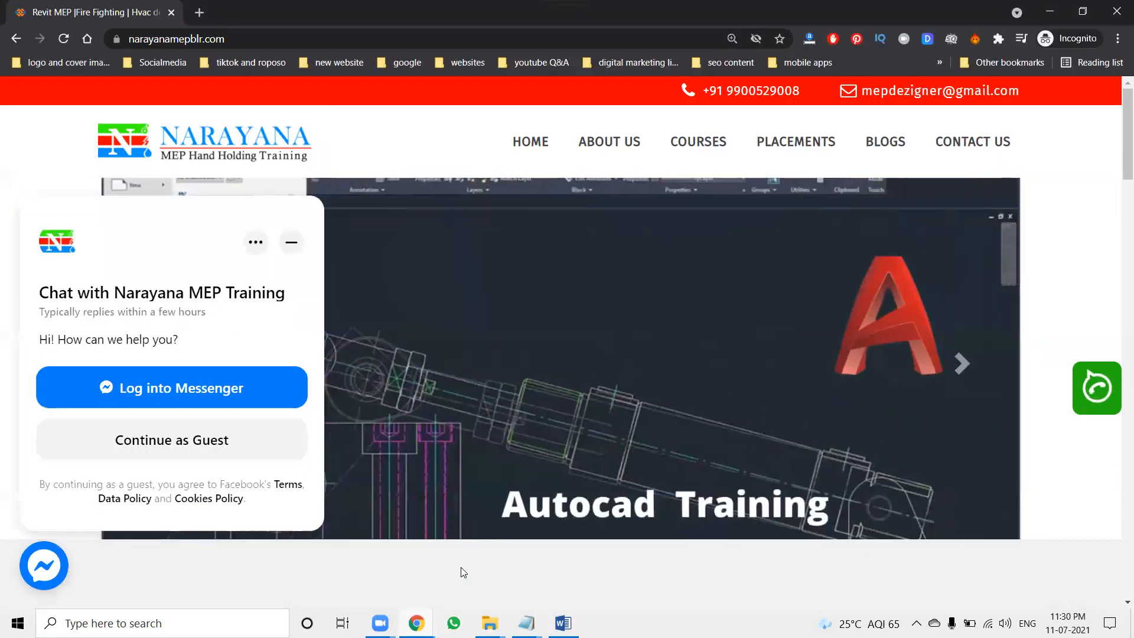
key(F5)
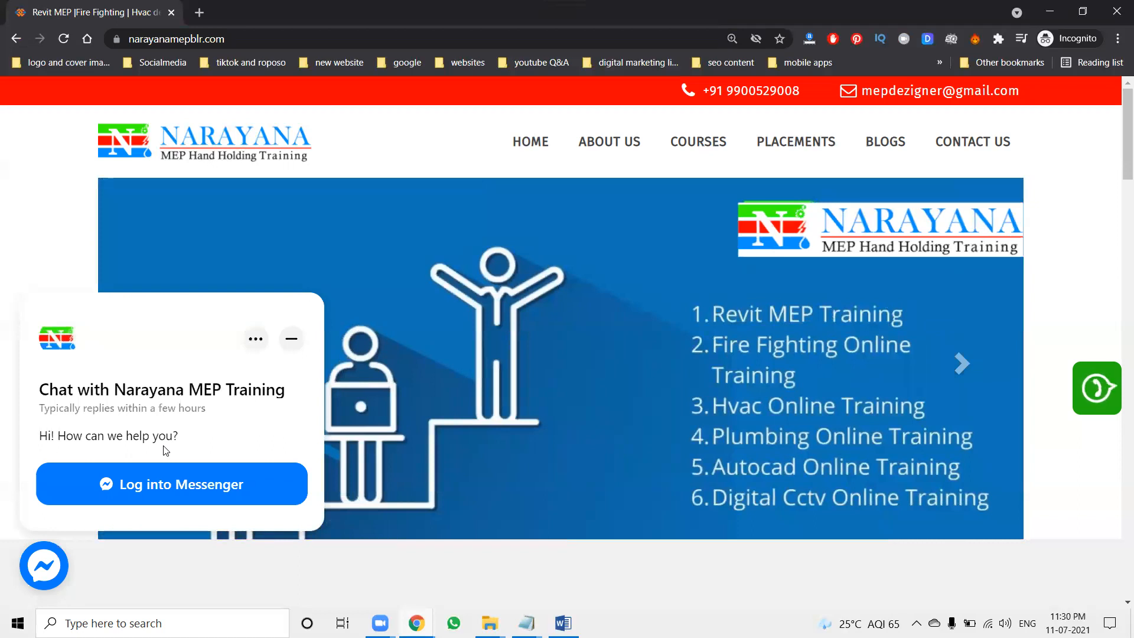
click(1115, 11)
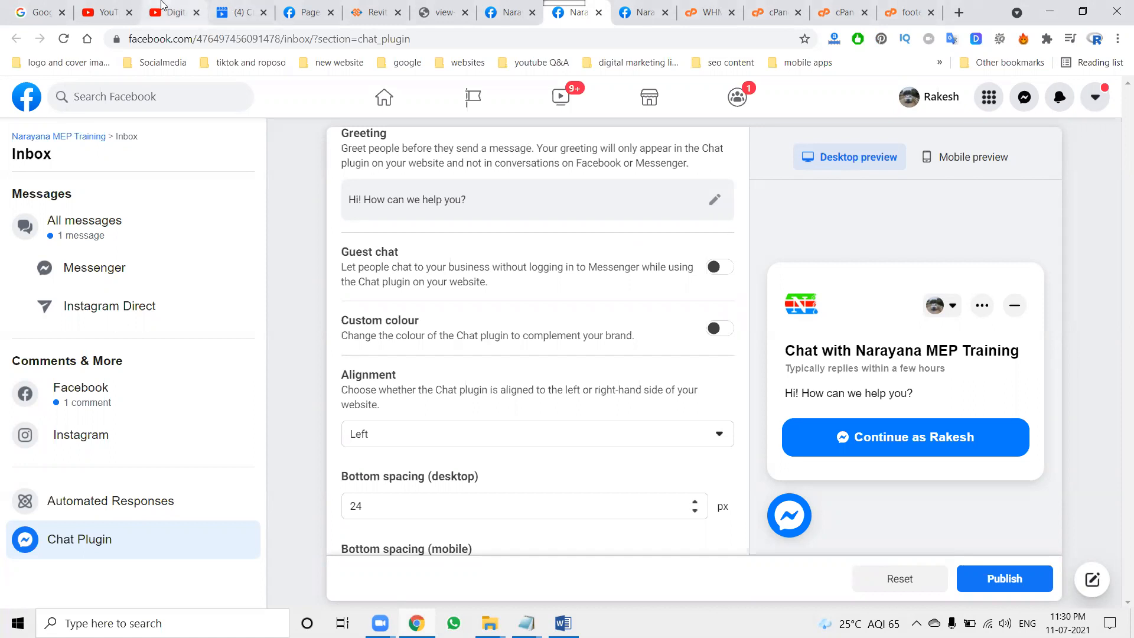
Switch to the Digital Rakesh YouTube channel's video list
click(176, 13)
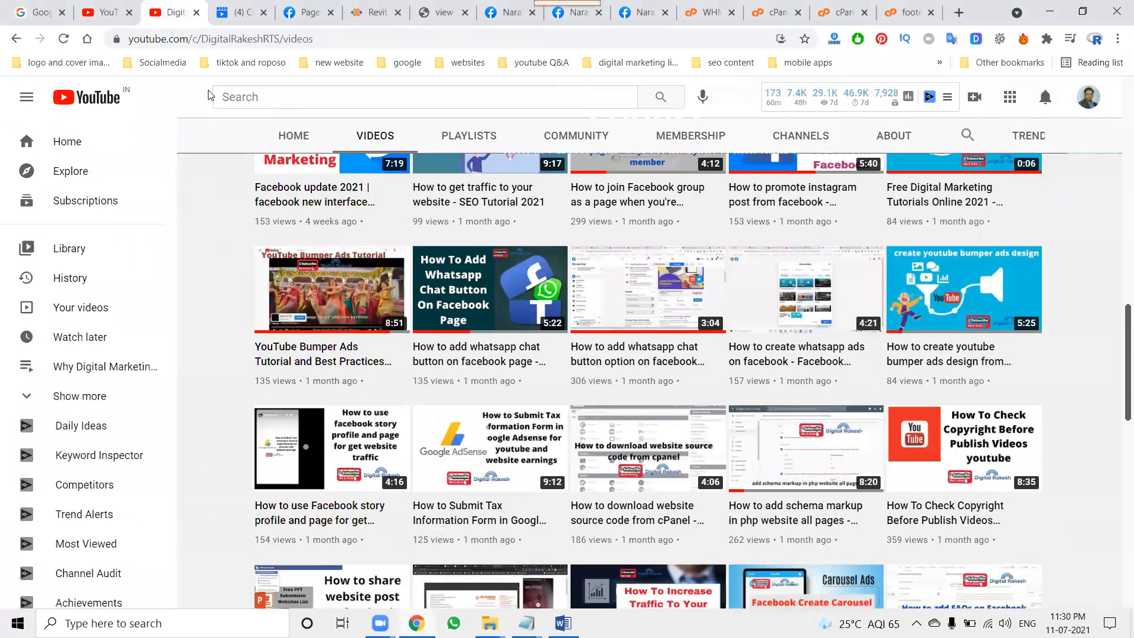